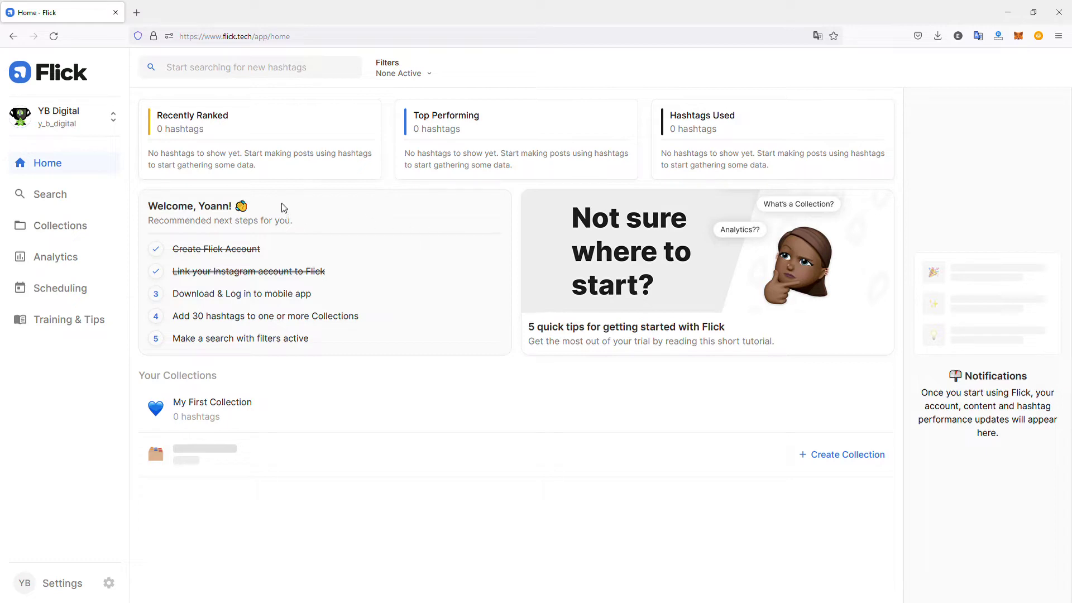
Search for the hashtag "flick"
click(289, 74)
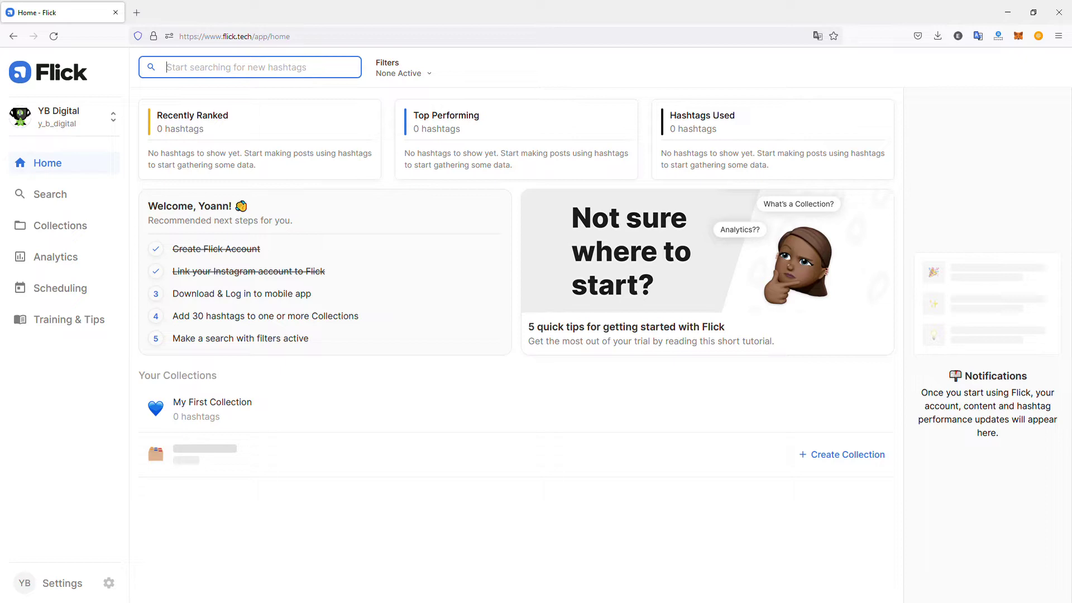
text(flick)
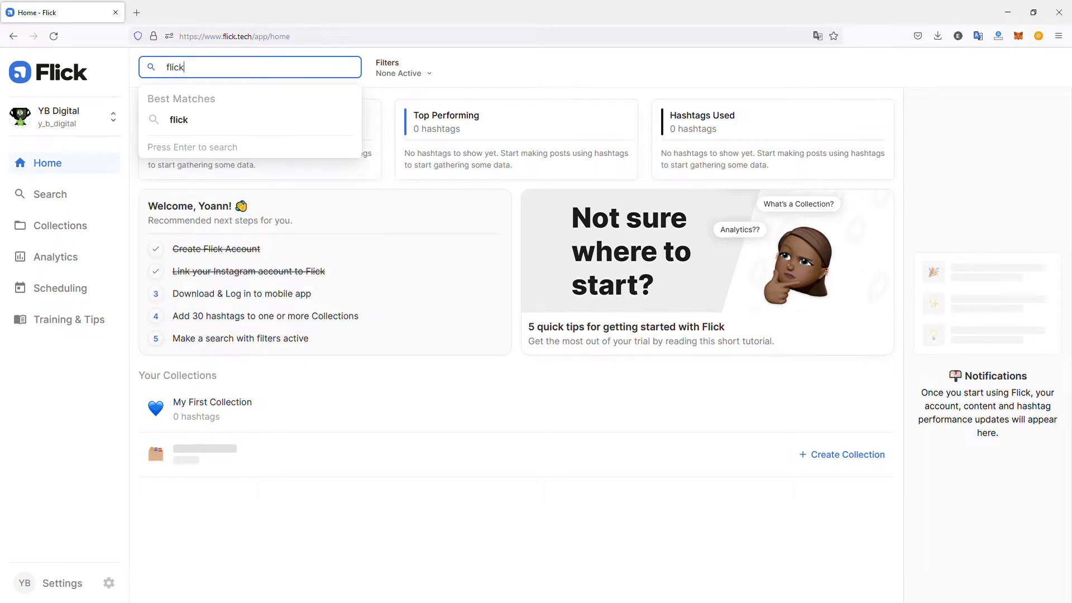
click(242, 127)
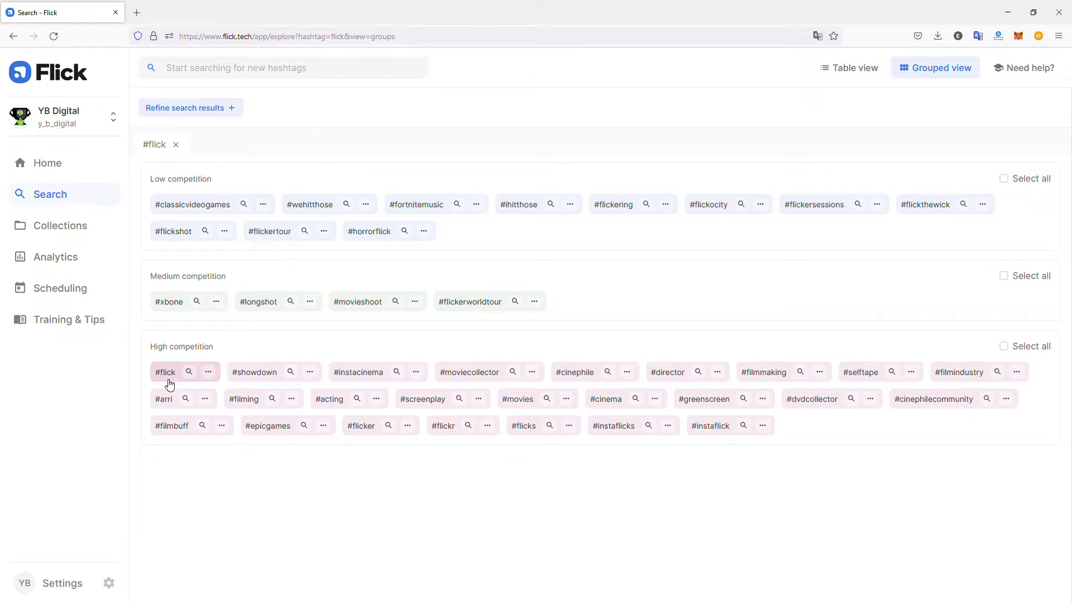
Preview the high-competition #flick hashtag on Instagram, and close the preview to return to the search results
click(193, 374)
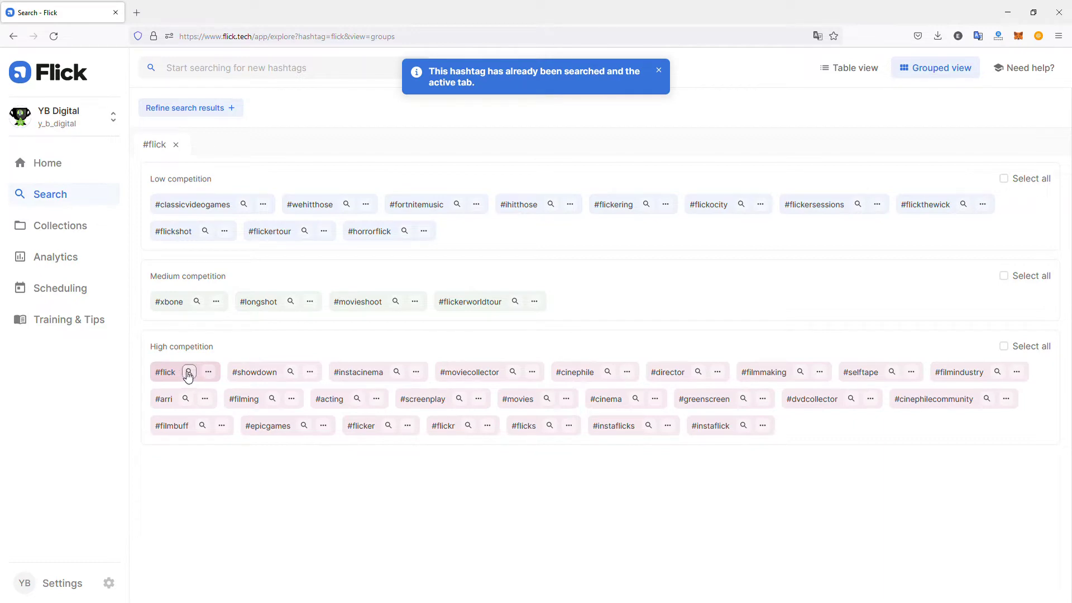
click(209, 372)
mouse_move(240, 379)
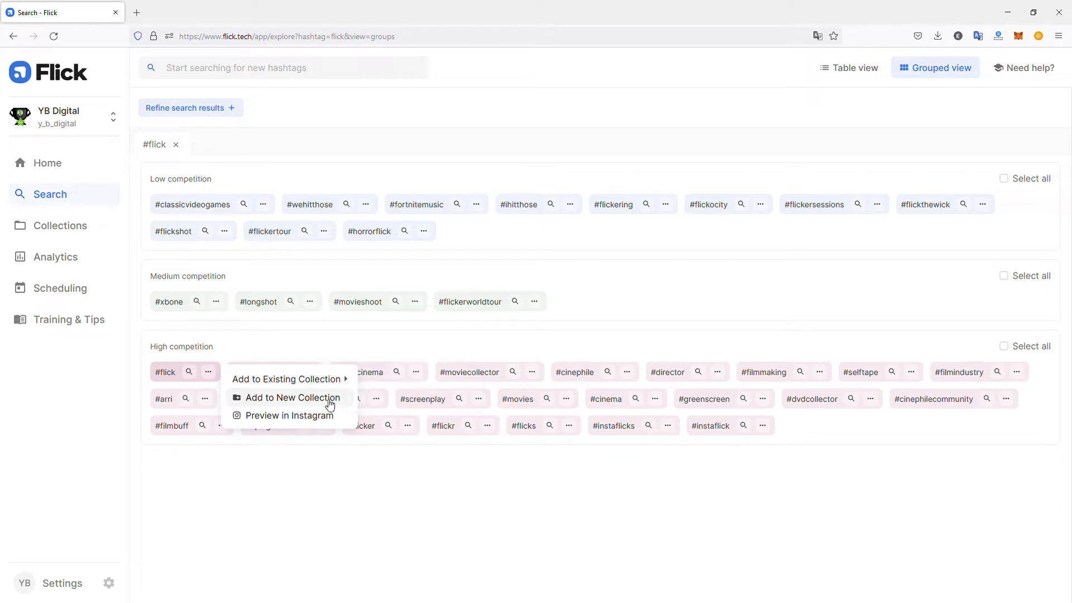
click(290, 416)
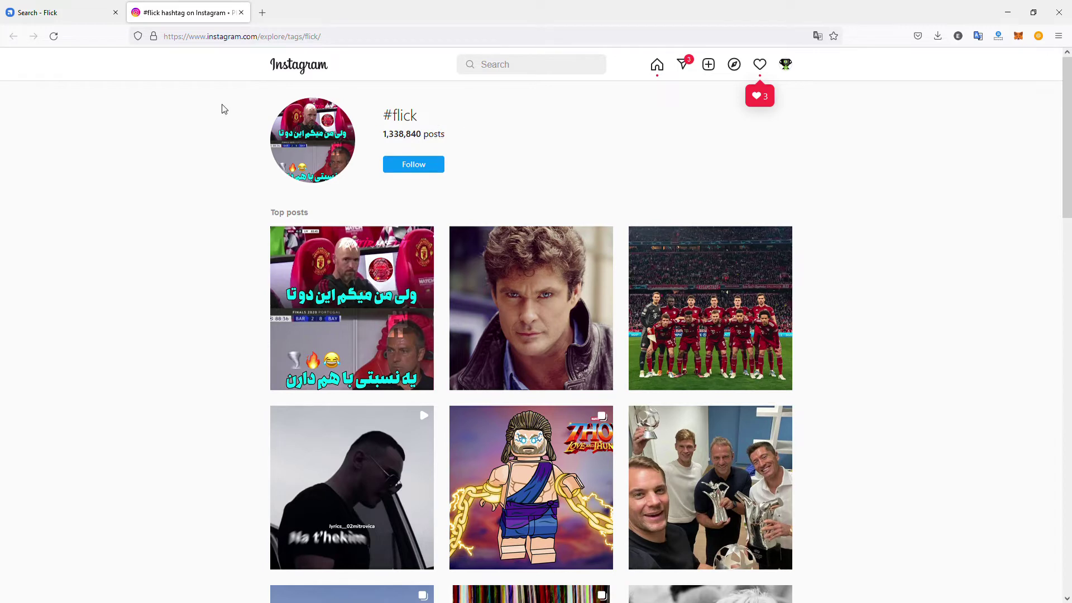
click(241, 12)
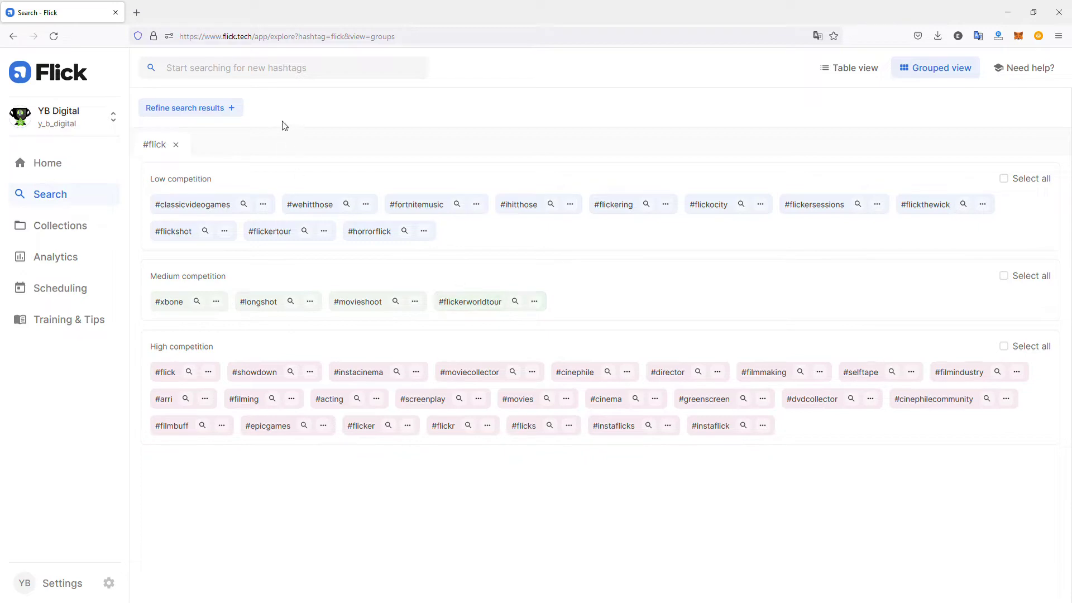
Search for the hashtag "marketing" and run a further search on #publicrelations from its medium-competition results
click(220, 71)
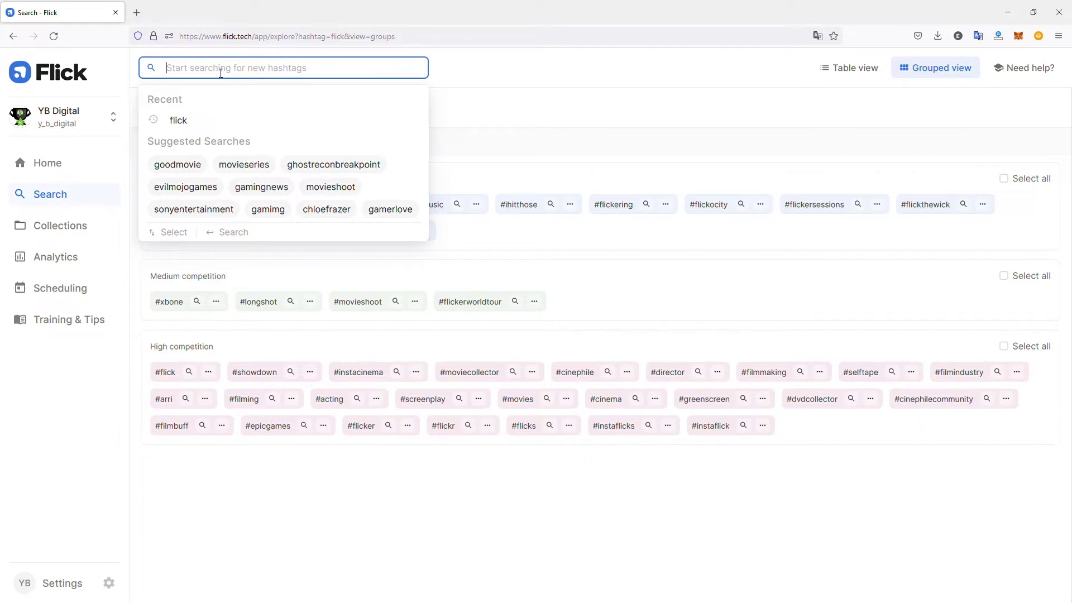
text(market)
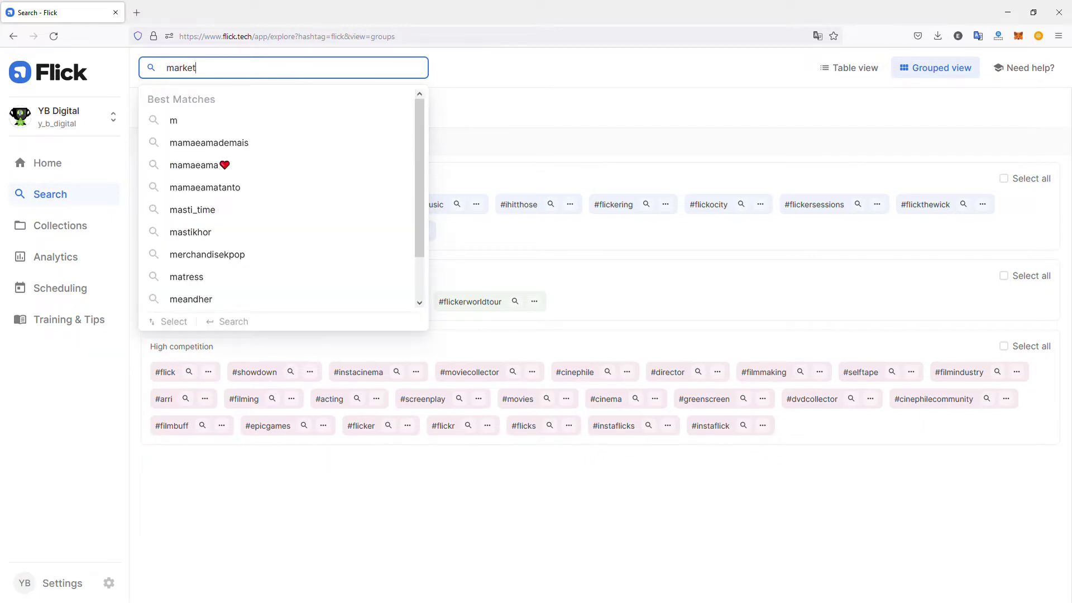
text(ing)
key(Return)
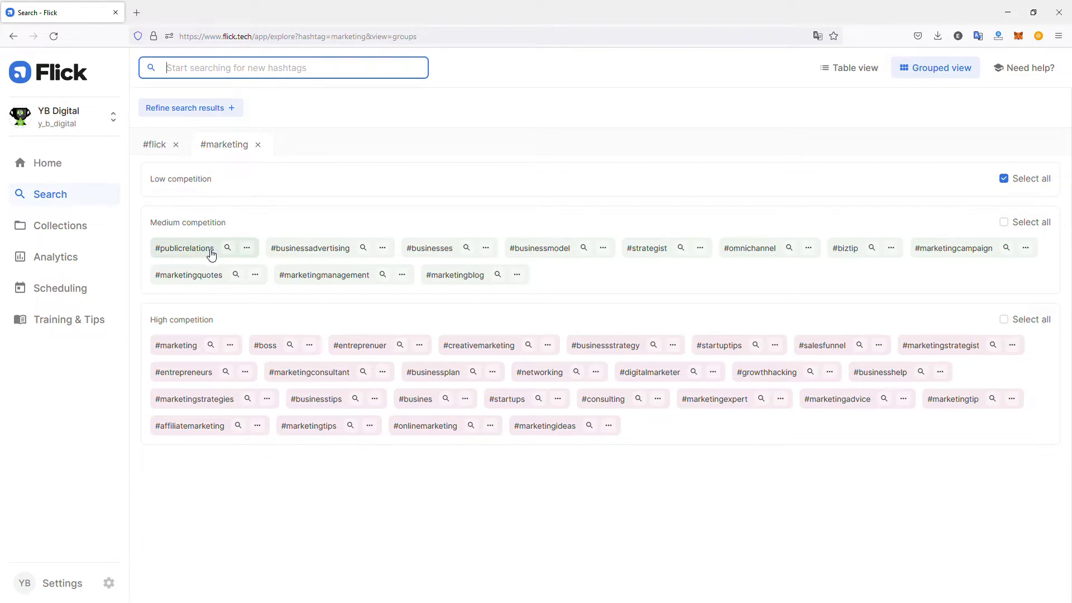
click(229, 249)
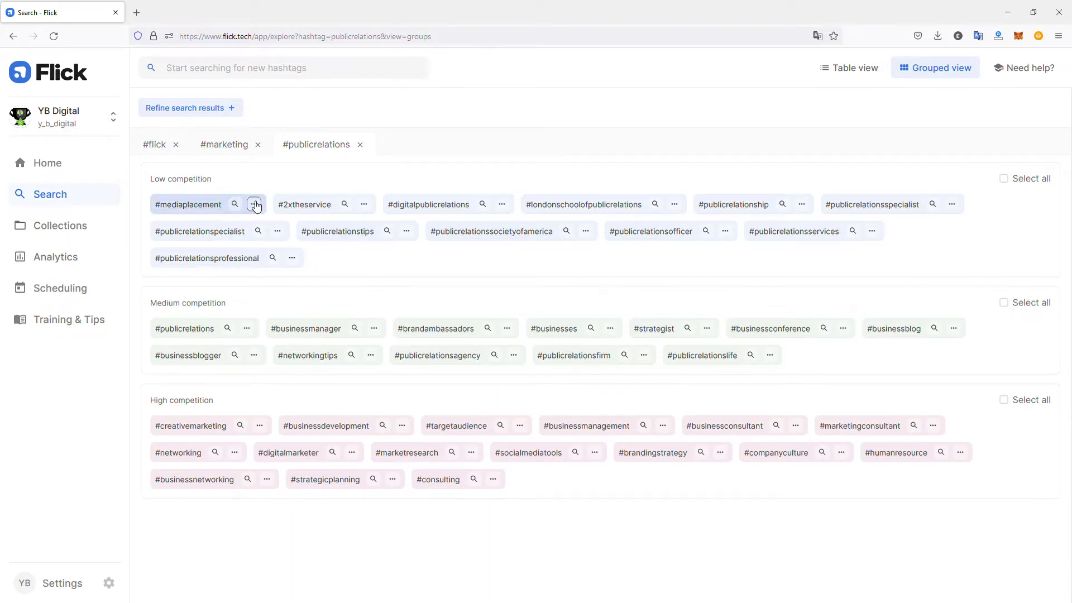
Preview the low-competition #mediaplacement hashtag on Instagram, and close the preview to return to the #publicrelations results
click(190, 209)
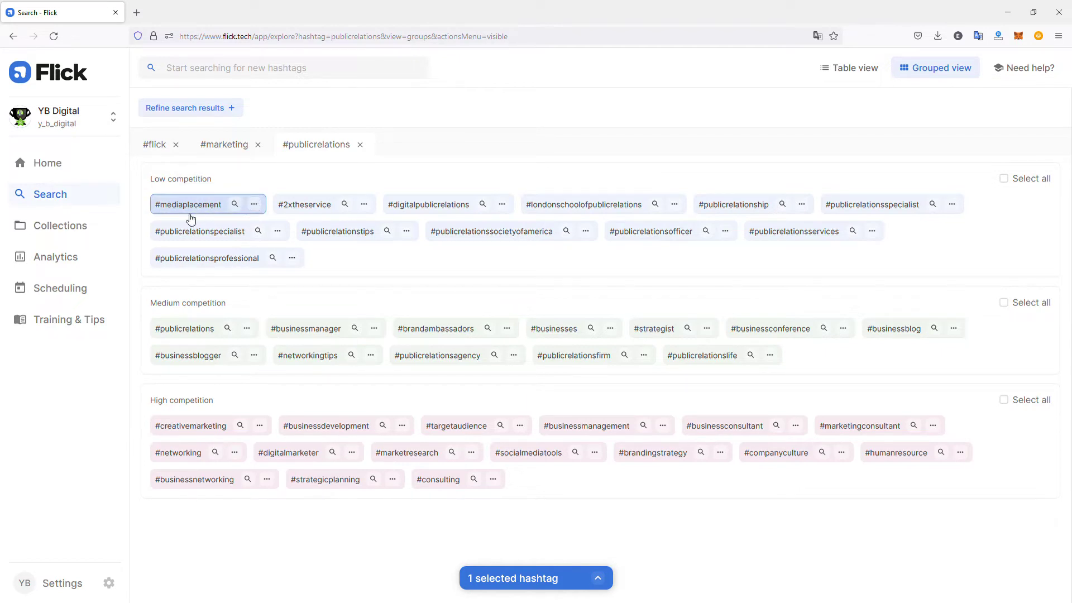
click(190, 212)
click(256, 206)
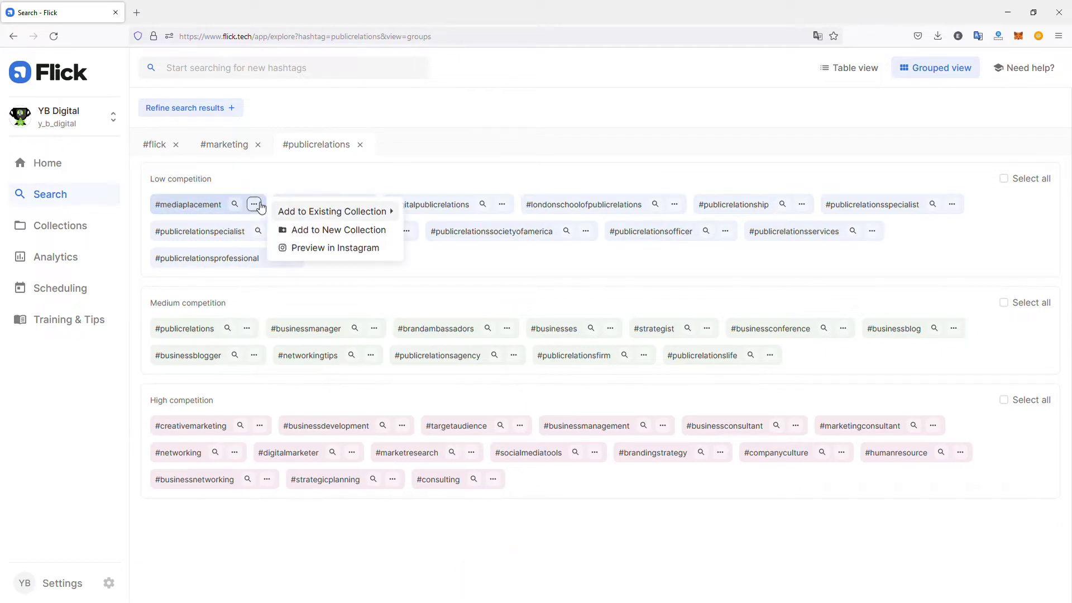
click(326, 248)
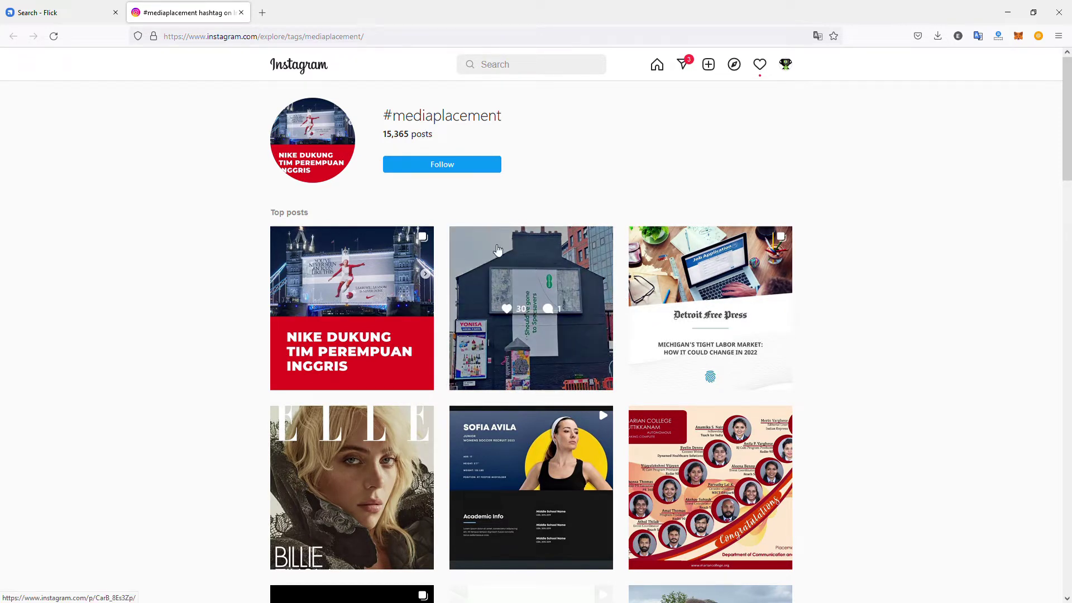
click(241, 12)
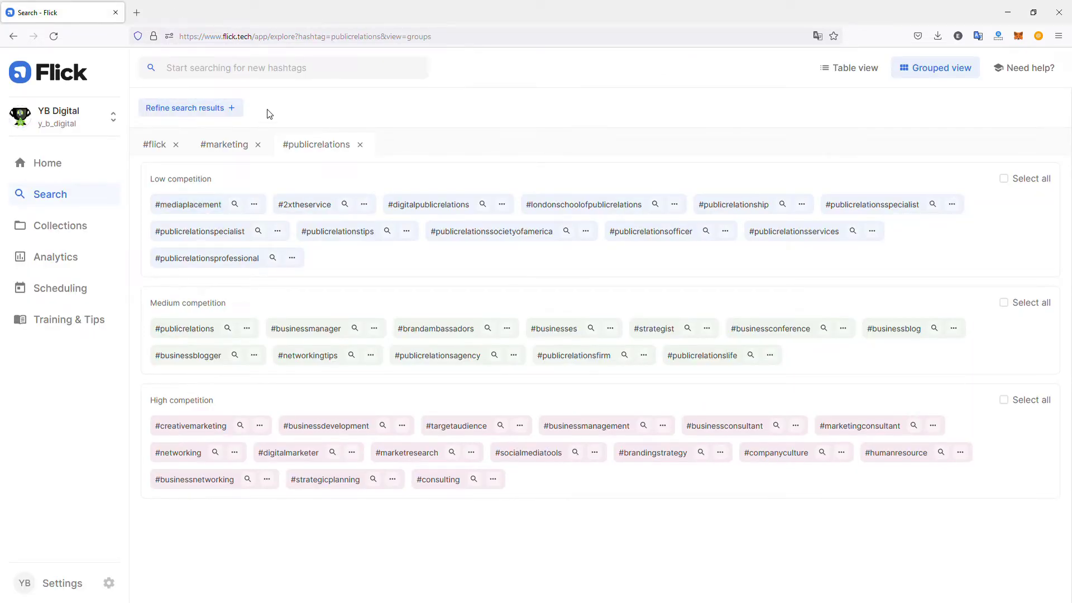
Select the low-competition hashtags #mediaplacement, #digitalpublicrelations, #publicrelationsspecialist, #publicrelationspecialist and #publicrelationsofficer
click(172, 205)
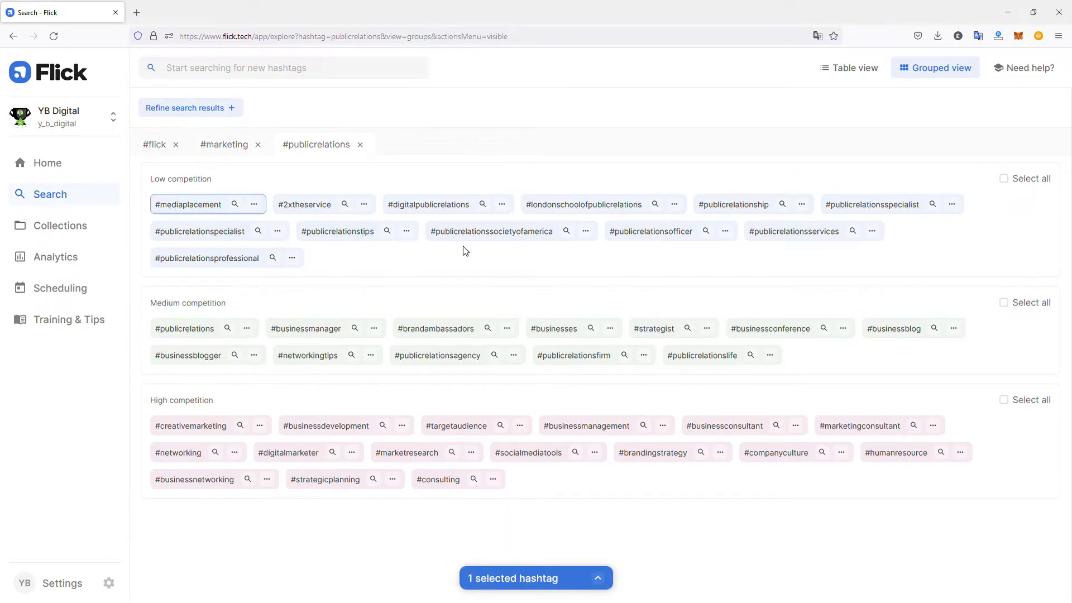
click(445, 214)
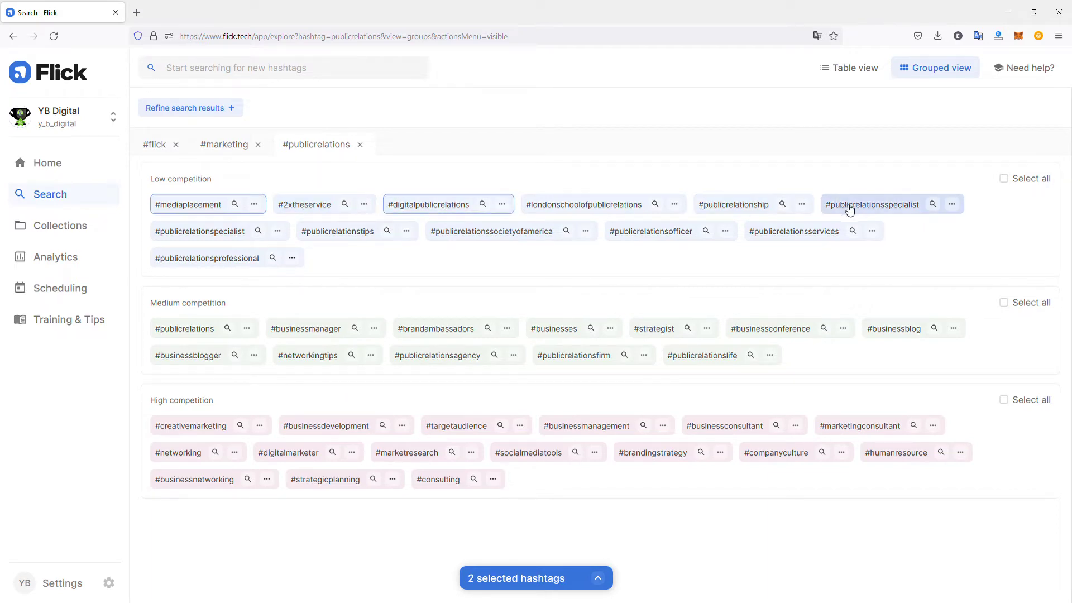
click(857, 206)
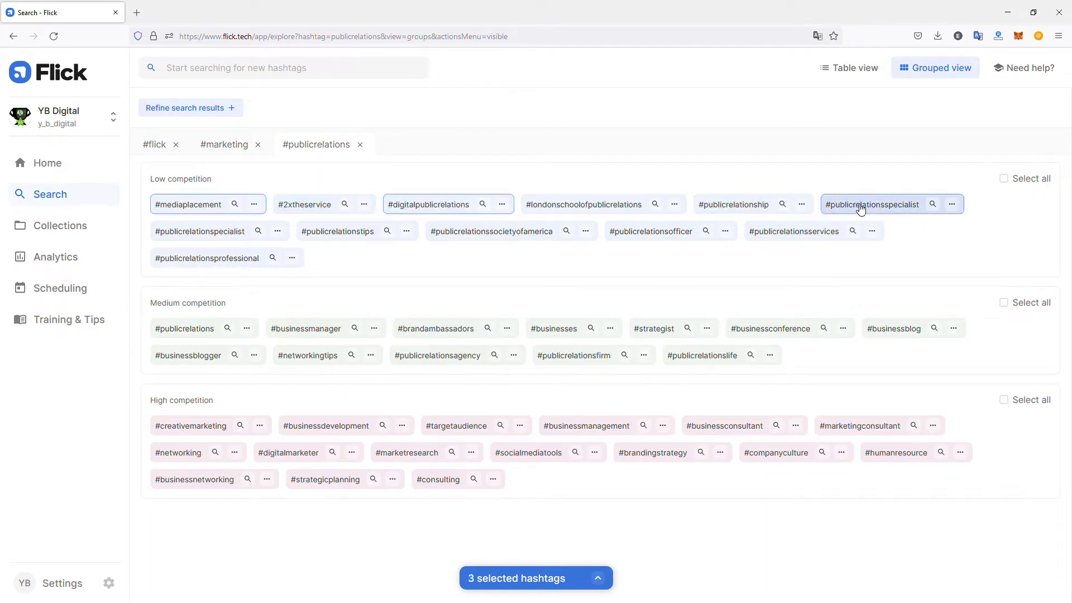
click(223, 237)
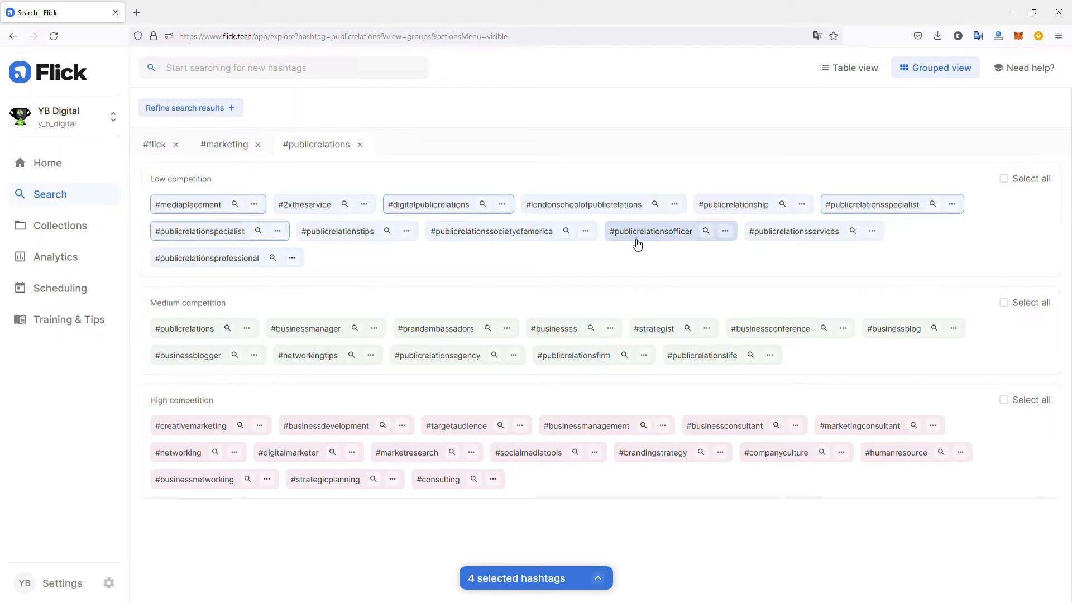
click(654, 235)
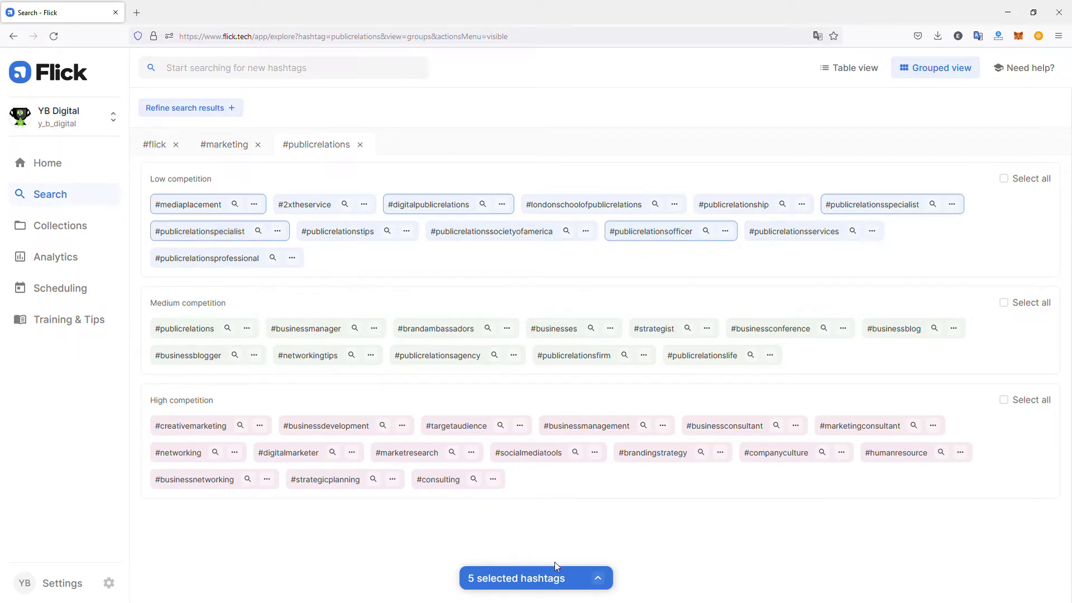
Show the selected hashtags in the sidebar, and view the audit of the selection before closing it
click(603, 580)
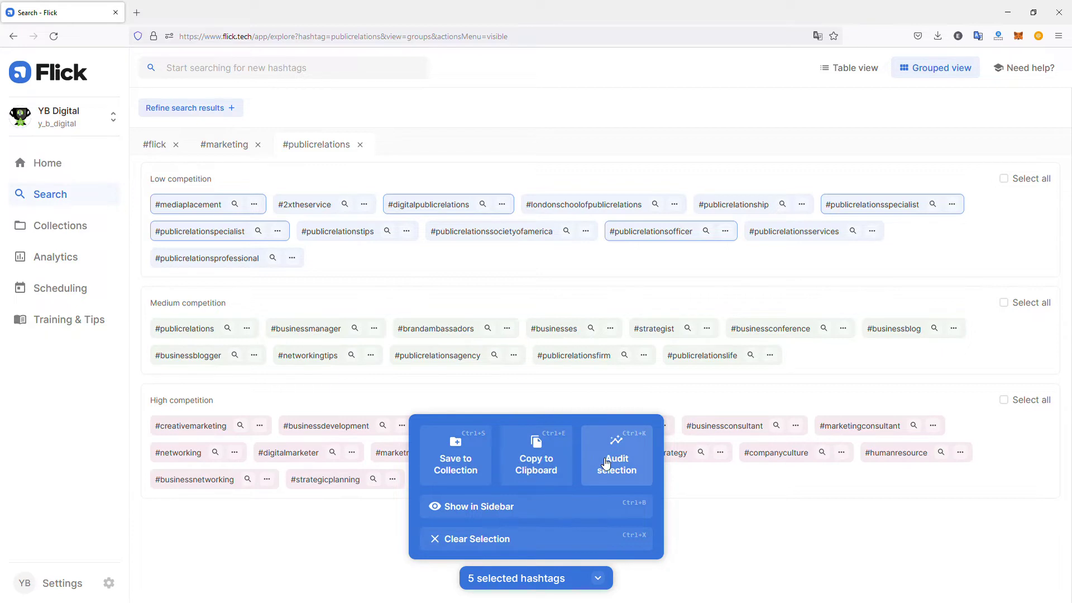
click(571, 511)
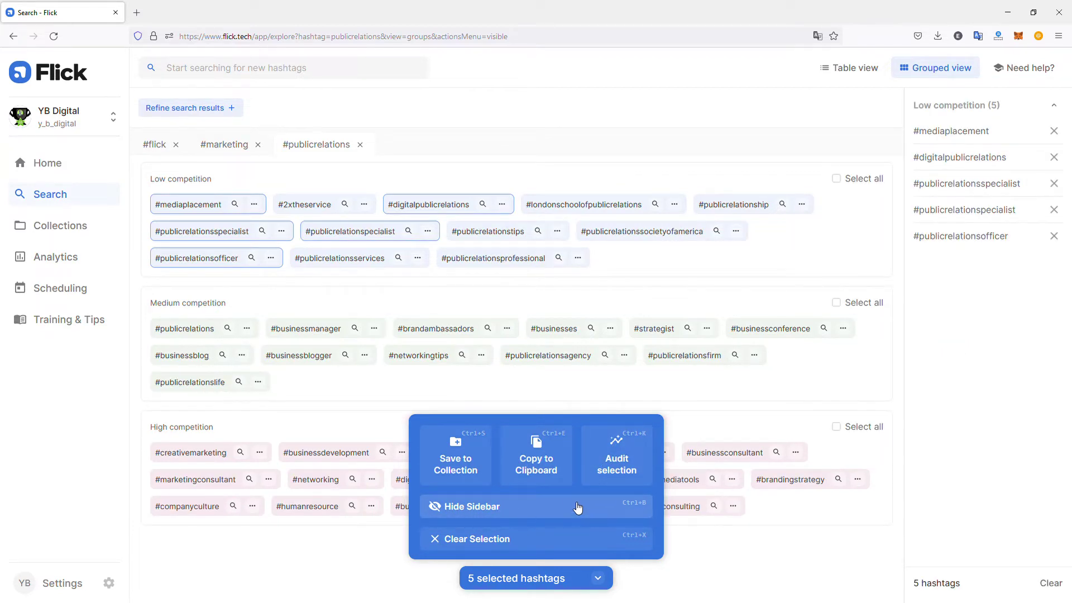
click(613, 462)
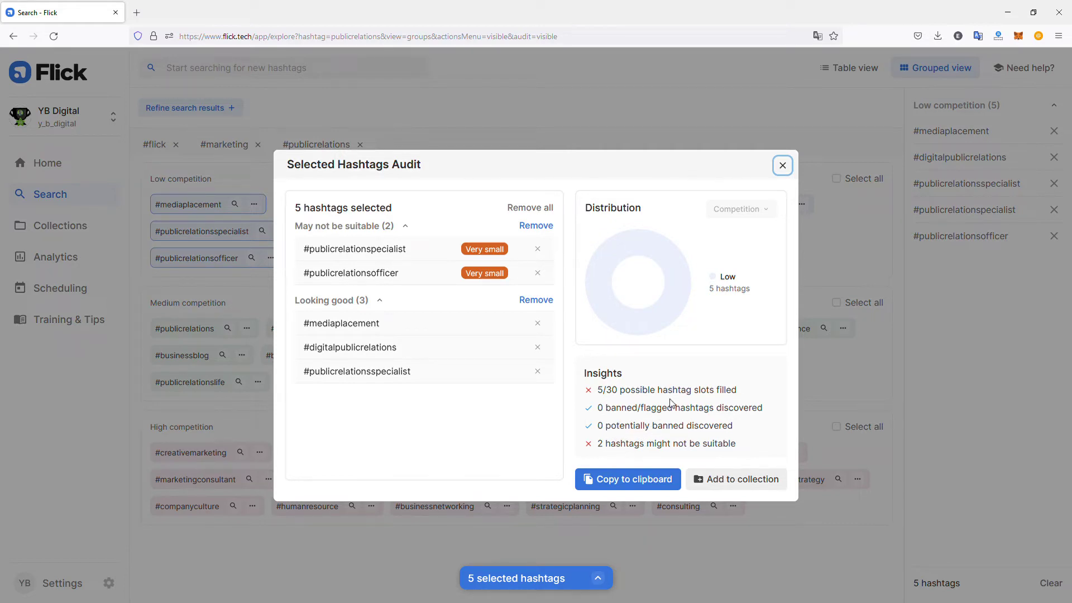
click(782, 166)
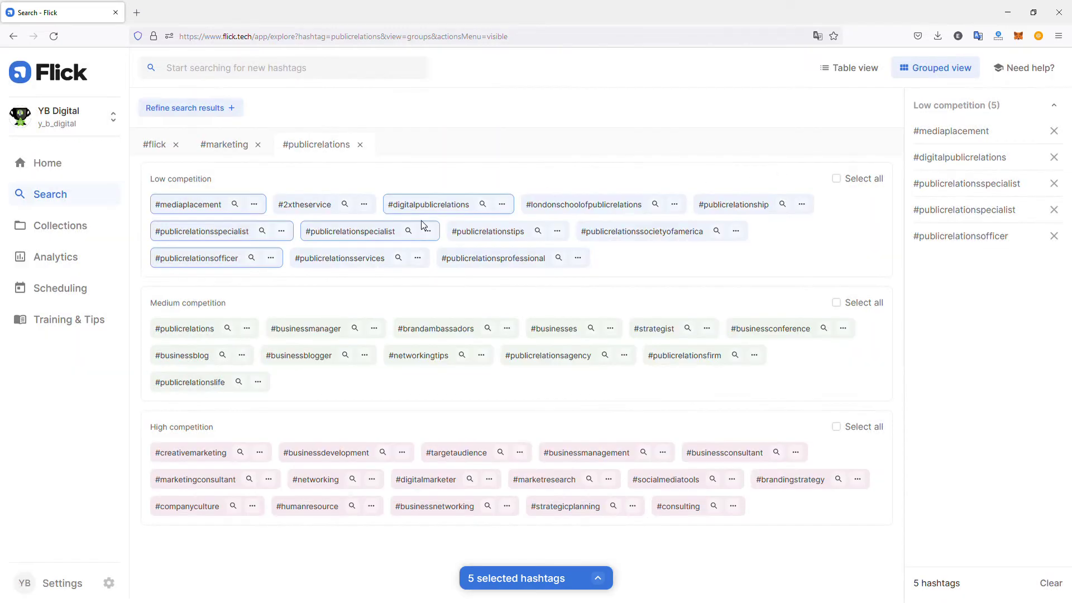
Add the medium-competition hashtags #publicrelations, #businessblogger, #networkingtips, #brandambassadors and #businesses to the selection
click(212, 330)
click(291, 355)
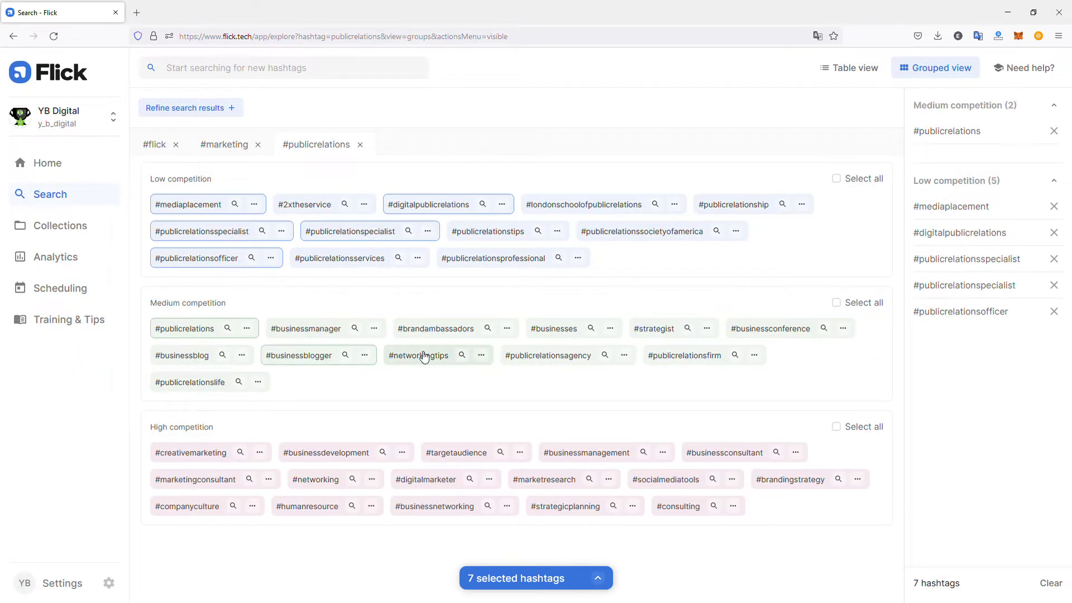
click(424, 355)
click(443, 327)
click(557, 329)
Add the high-competition hashtags #businessmanagement, #targetaudience, #digitalmarketer, #networking, #companyculture, #creativemarketing and #businessconsultant to the selection
click(572, 452)
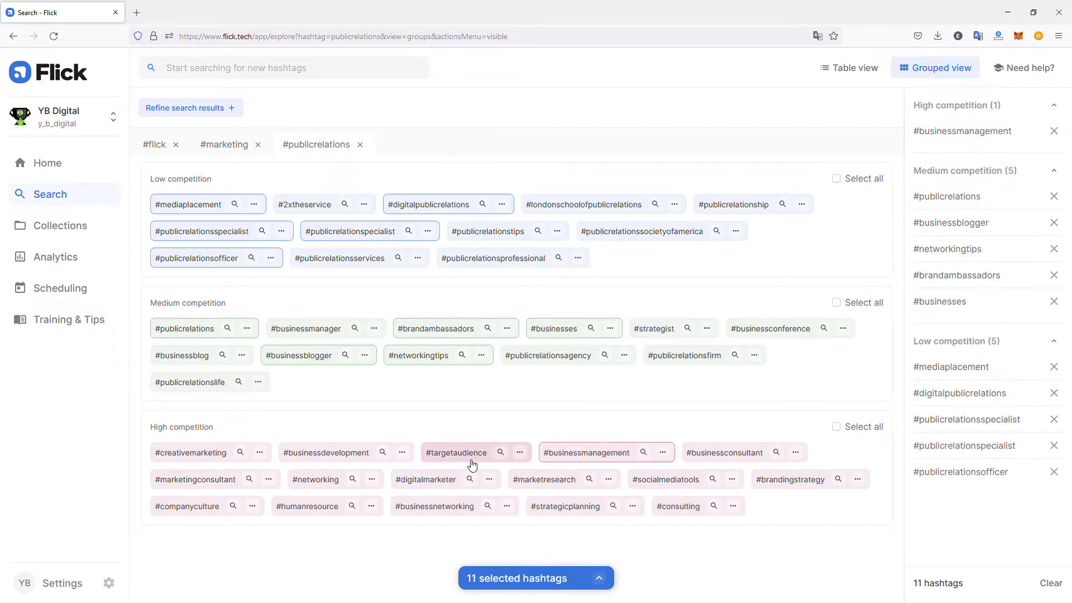
click(467, 453)
click(429, 480)
click(316, 479)
click(188, 506)
click(193, 452)
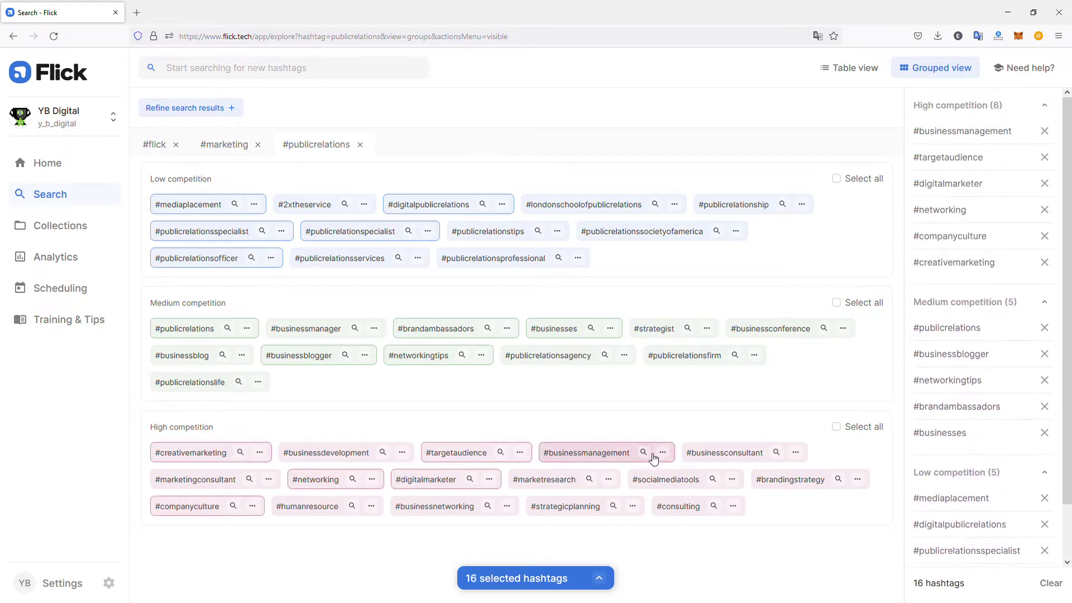
click(725, 452)
Add #strategist, #businessconference, #publicrelationship, #brandingstrategy, #consulting, #businessnetworking and #humanresource to the selected hashtags
click(654, 329)
click(770, 328)
click(743, 206)
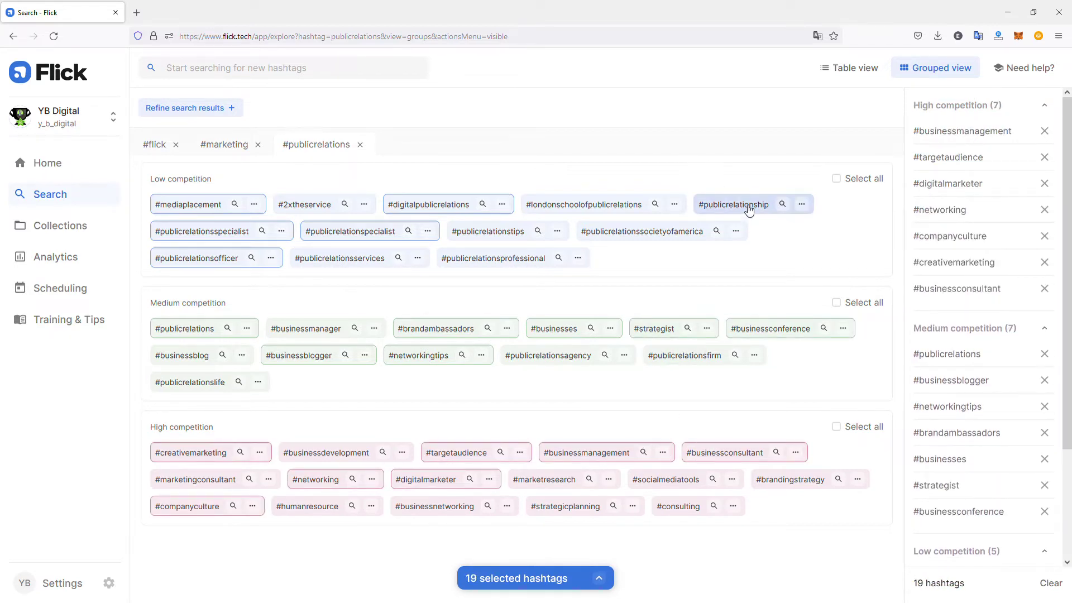
click(759, 486)
click(678, 506)
click(435, 506)
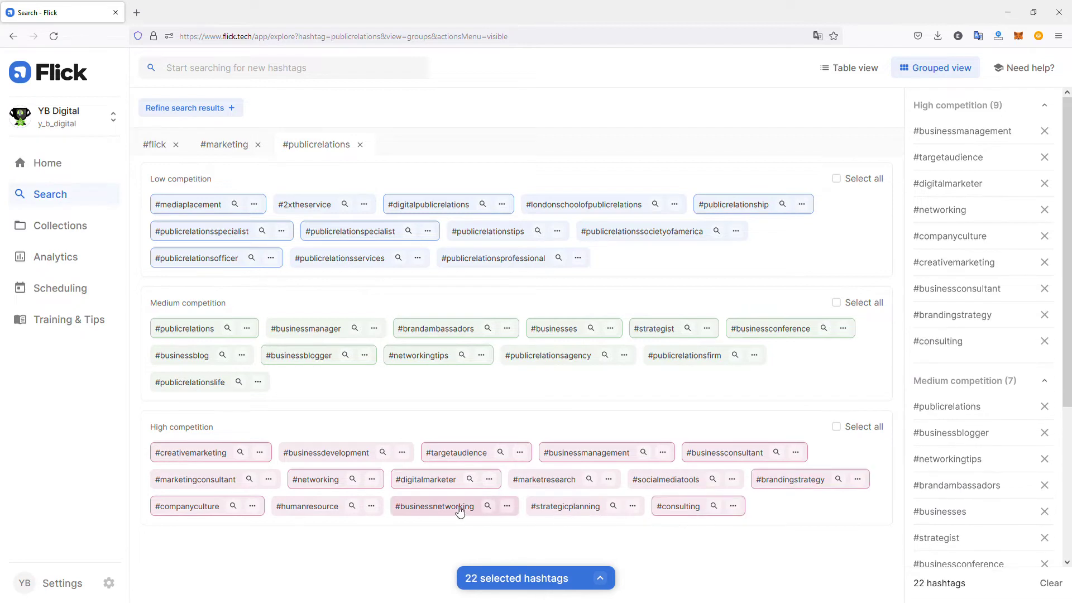
click(309, 506)
Add #businessmanager, #publicrelationstips, #londonschoolofpublicrelations, #publicrelationssocietyofamerica and #publicrelationsagency to the selected hashtags
click(341, 329)
click(480, 233)
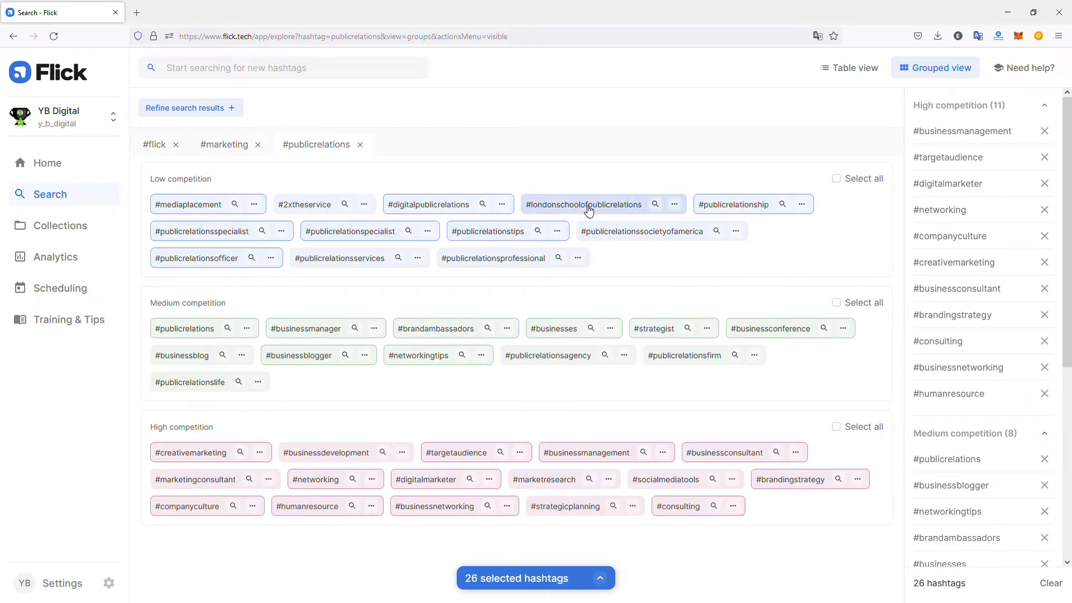
click(589, 206)
click(621, 238)
click(544, 355)
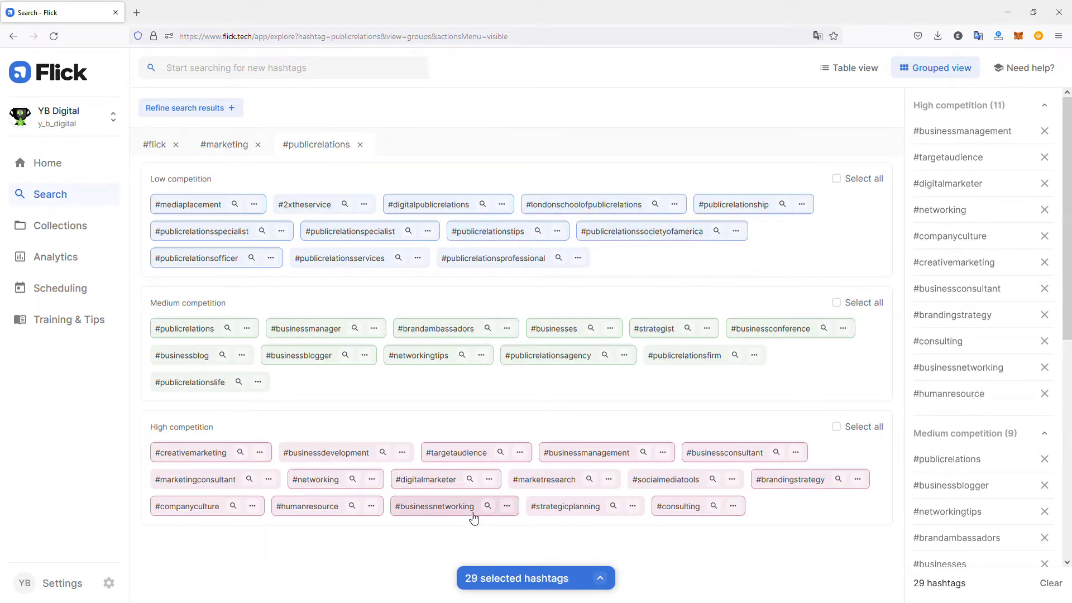
Add the high-competition hashtags #strategicplanning, #marketresearch and #socialmediatools, and audit the complete selection
click(565, 486)
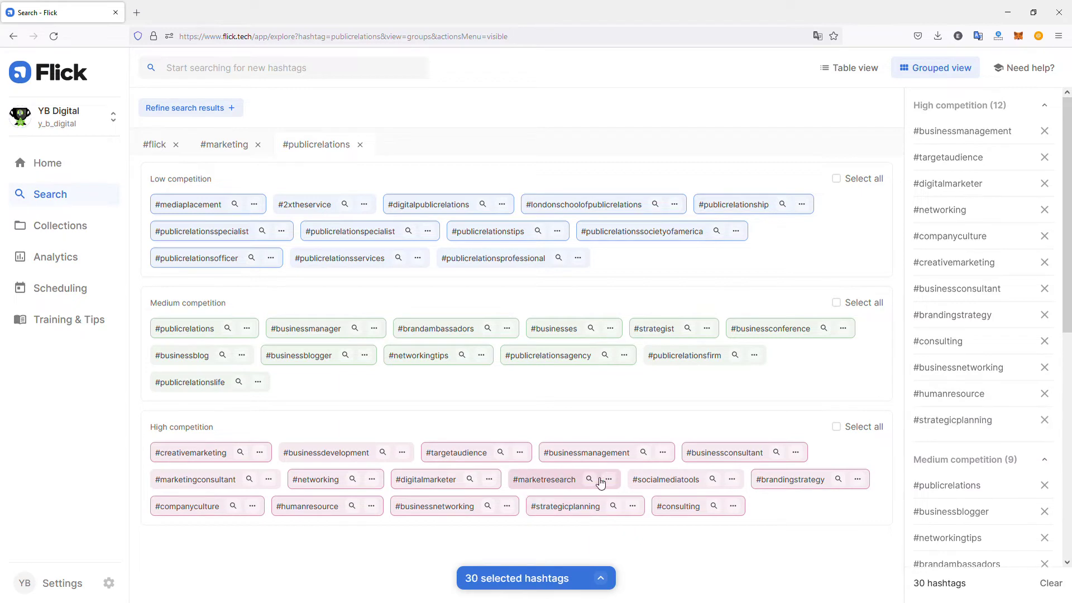
click(677, 479)
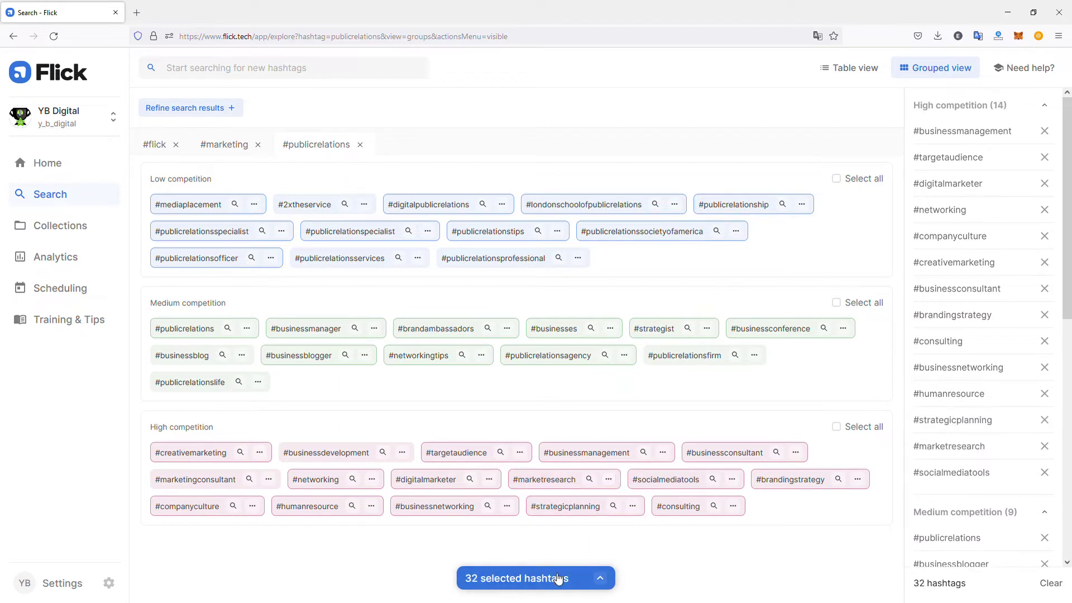
click(601, 578)
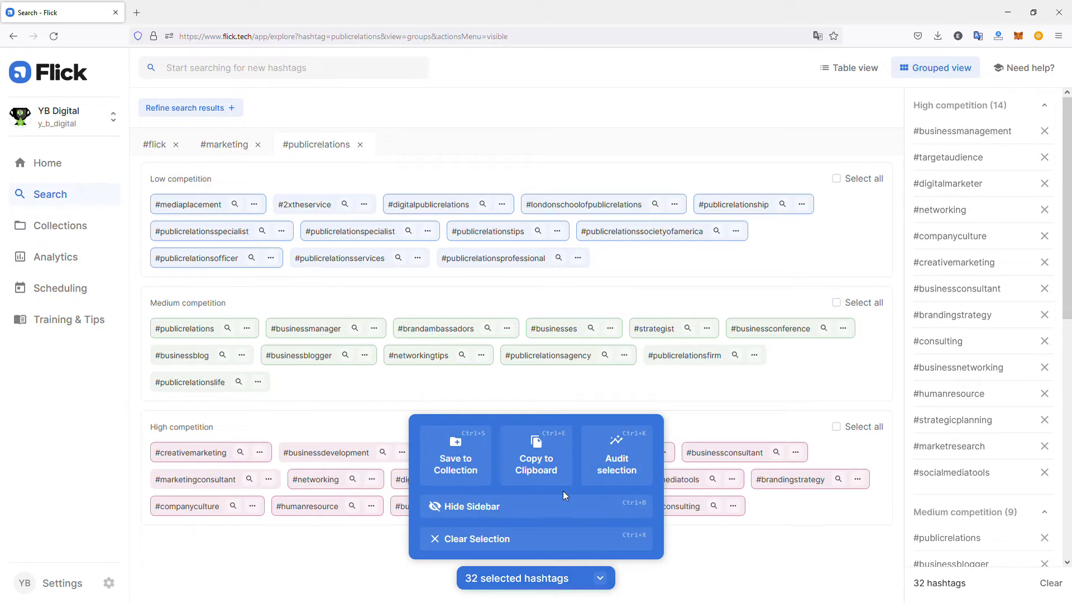
click(614, 444)
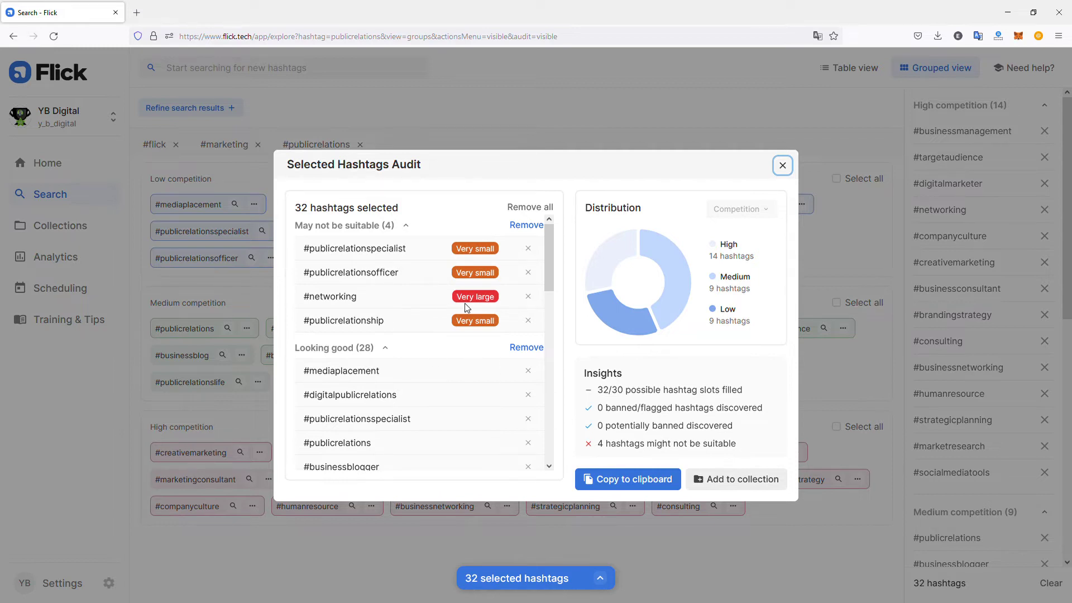
Remove the unsuitable hashtags #publicrelationspecialist, #publicrelationsofficer, #networking and #publicrelationship from the audited selection
drag(309, 297, 452, 300)
click(328, 300)
click(528, 248)
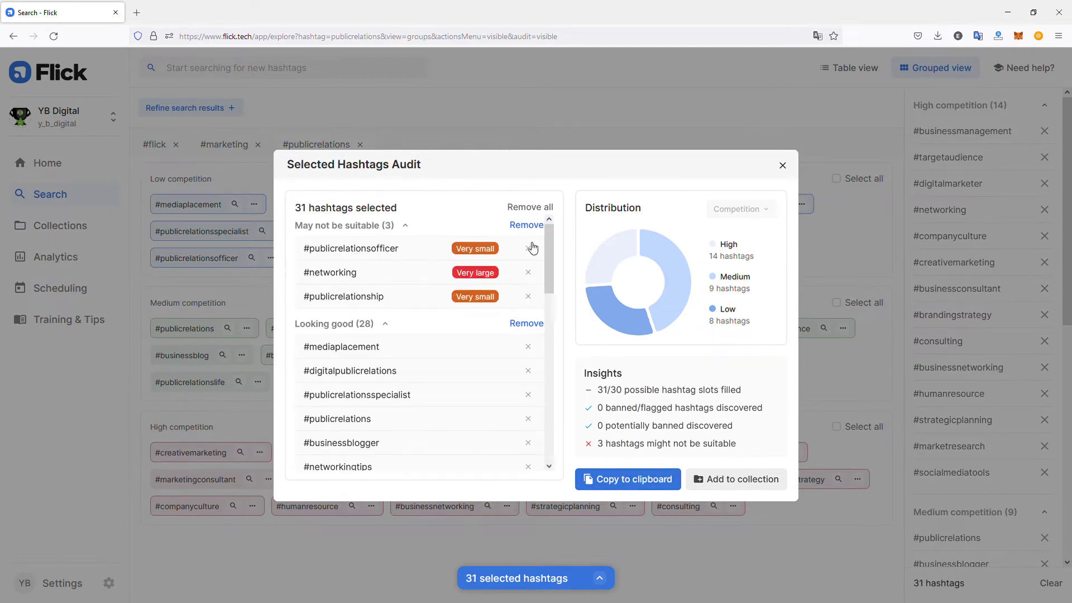
click(527, 225)
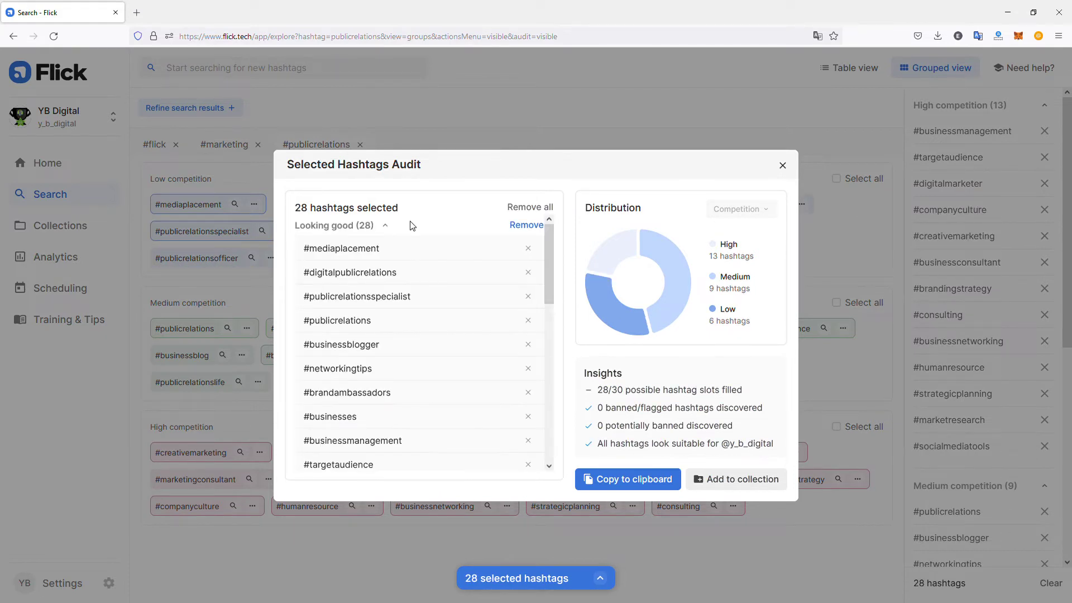
Save the selected hashtags to a new collection named "FIrst test" and close the audit
click(628, 481)
click(728, 481)
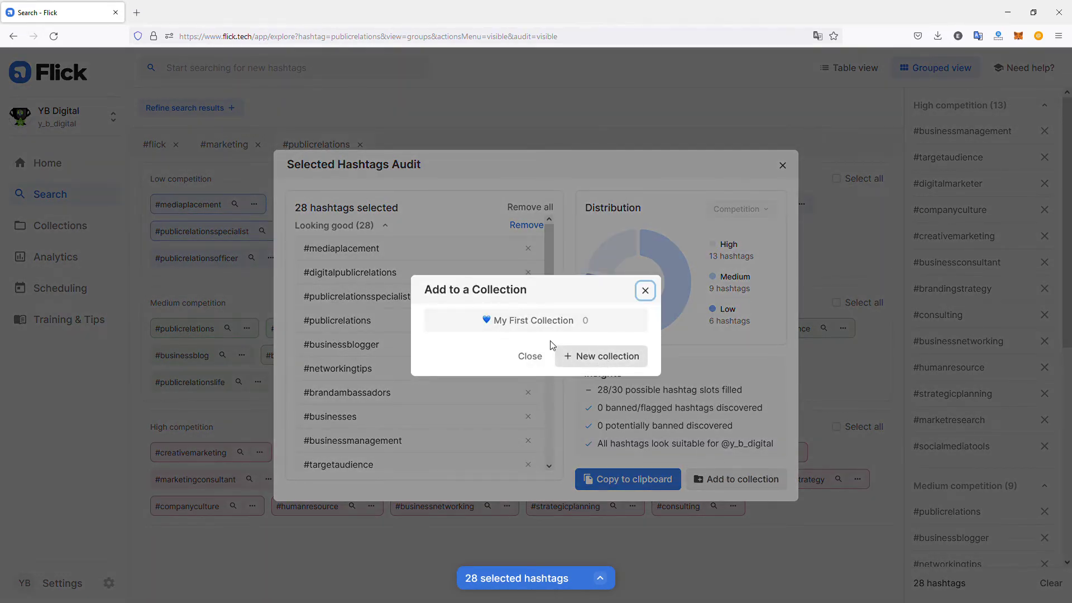
click(594, 359)
click(525, 334)
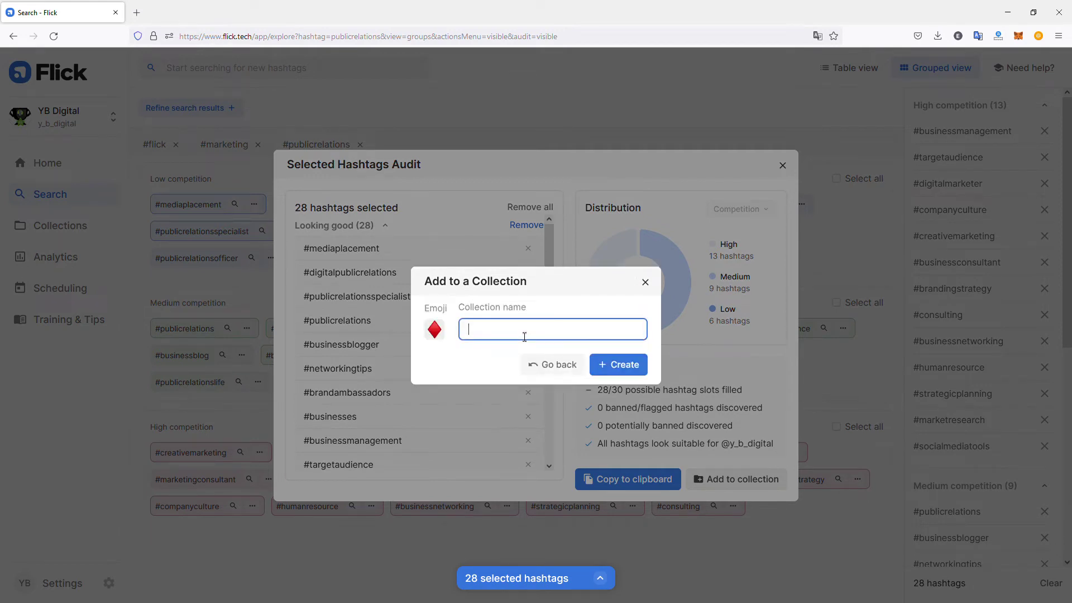
text(Test)
key(BackSpace)
text(FIrs)
click(435, 333)
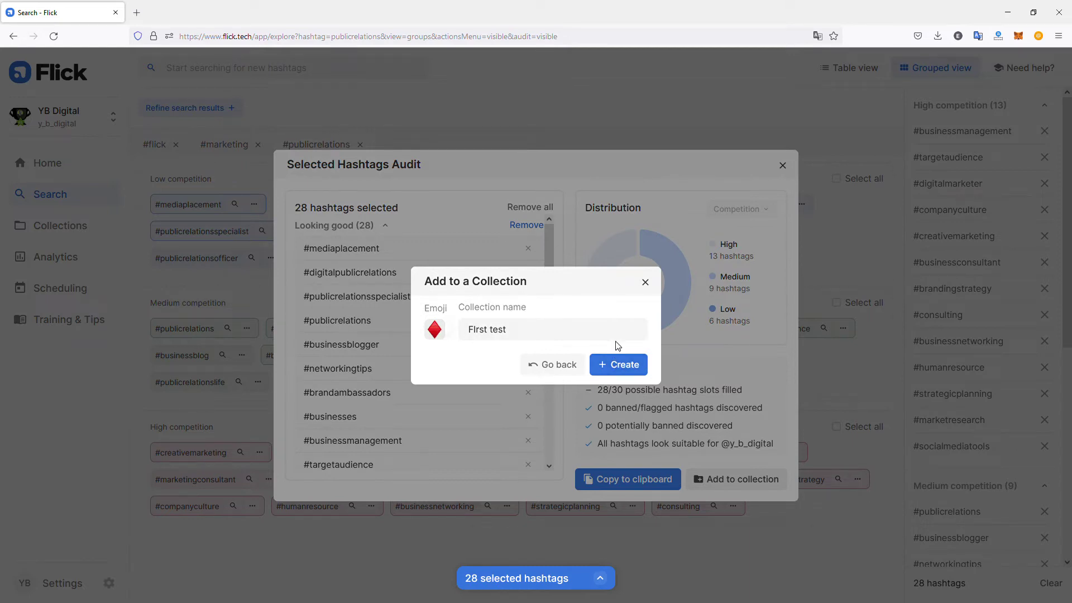
click(627, 363)
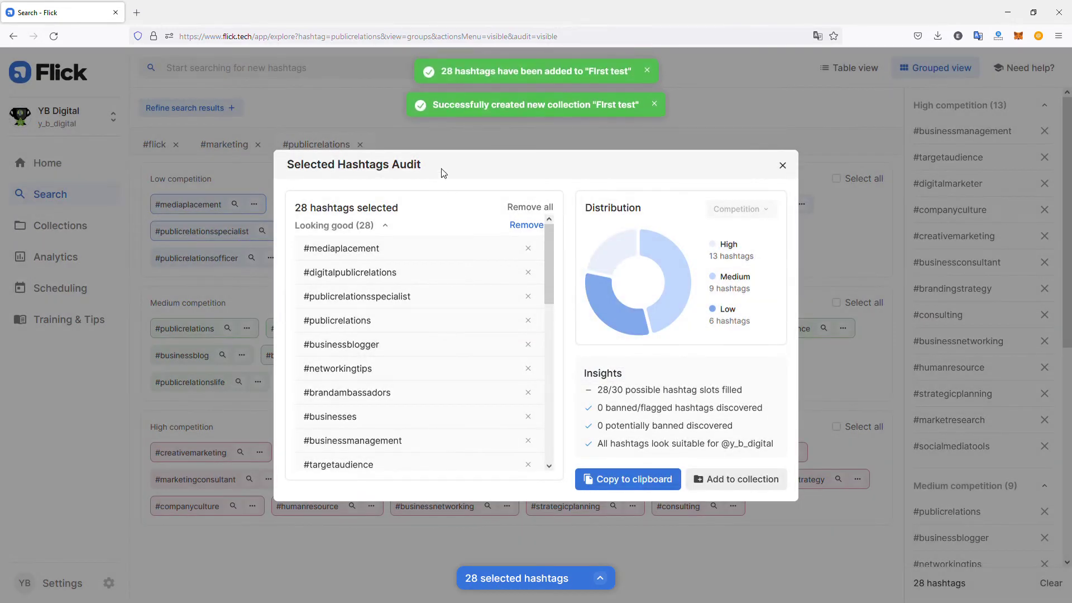
click(782, 166)
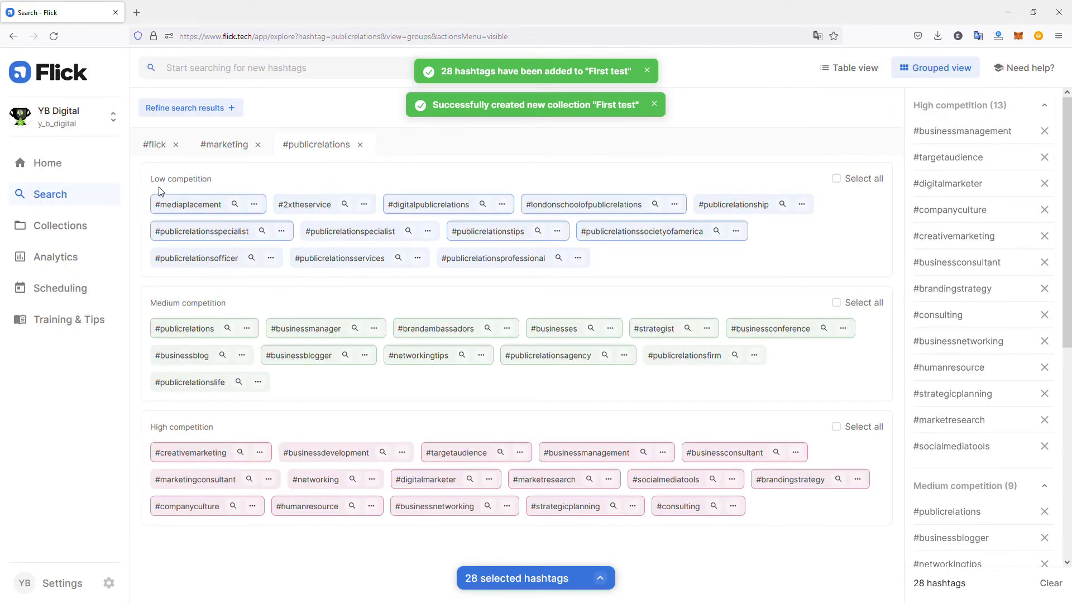
Examine the "FIrst test" collection's hashtag metrics, including average comments, total posts, average likes and DAPC
click(66, 224)
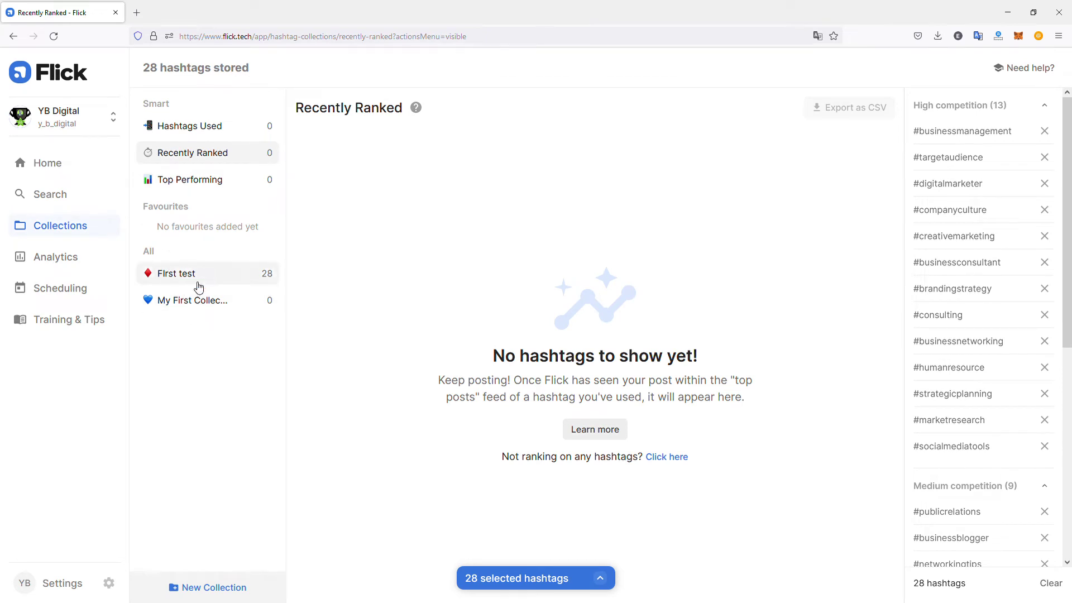
click(202, 284)
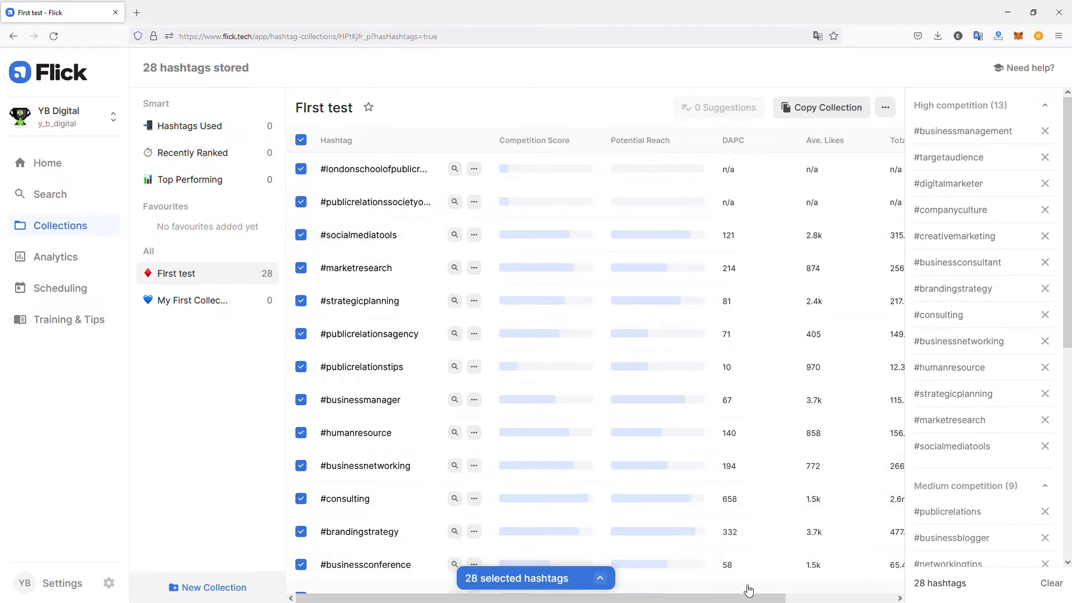
scroll(748, 599, right, 4)
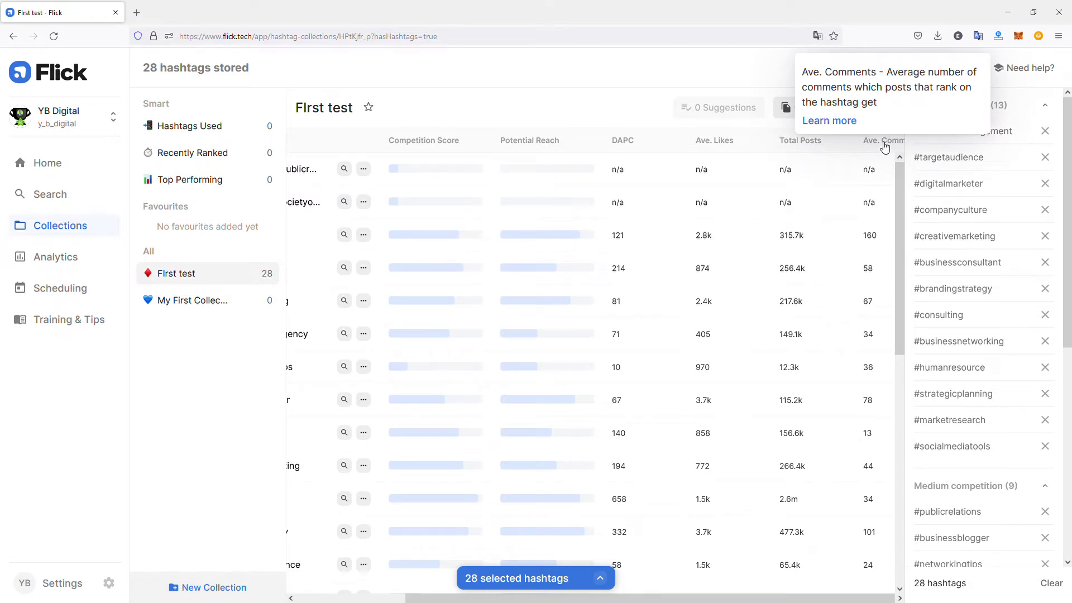
mouse_move(795, 147)
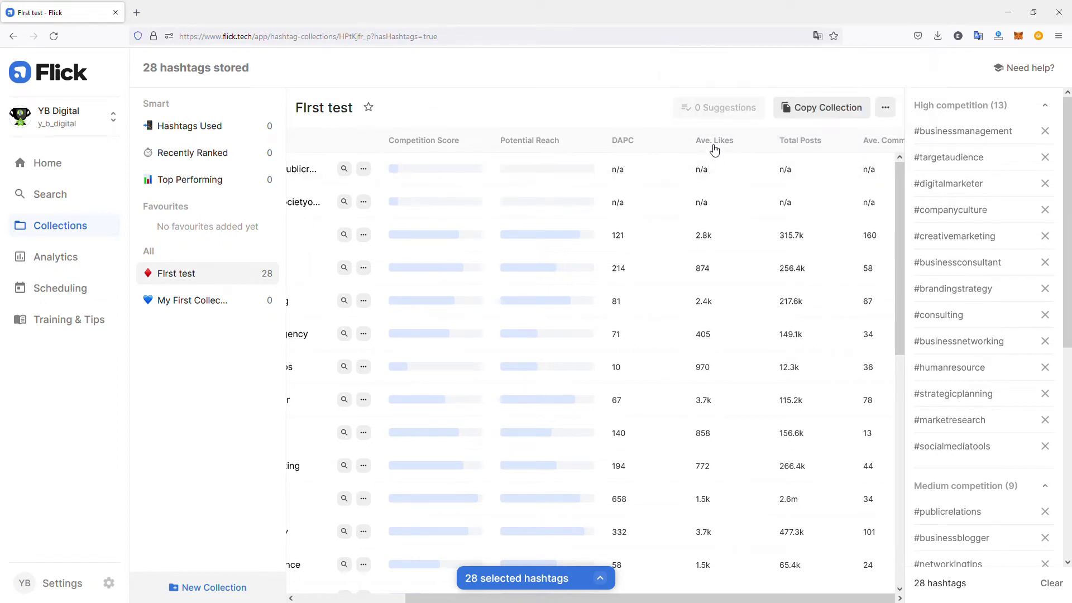
mouse_move(715, 150)
mouse_move(630, 145)
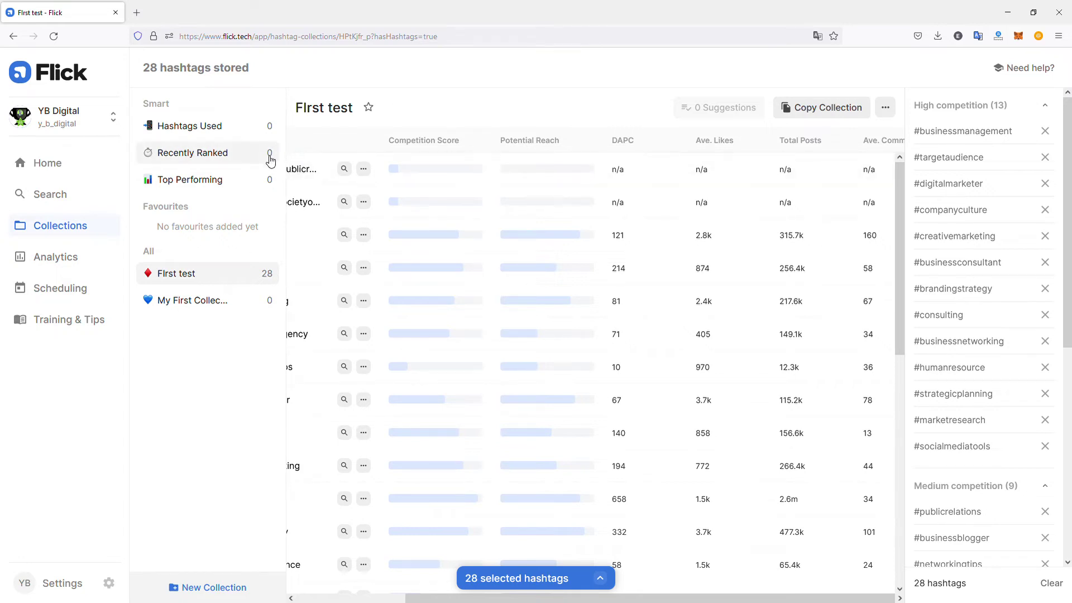
Examine the account's analytics overview, covering people reached, profile visits, website clicks, audience activity, reach and impressions, and profile activity
click(90, 265)
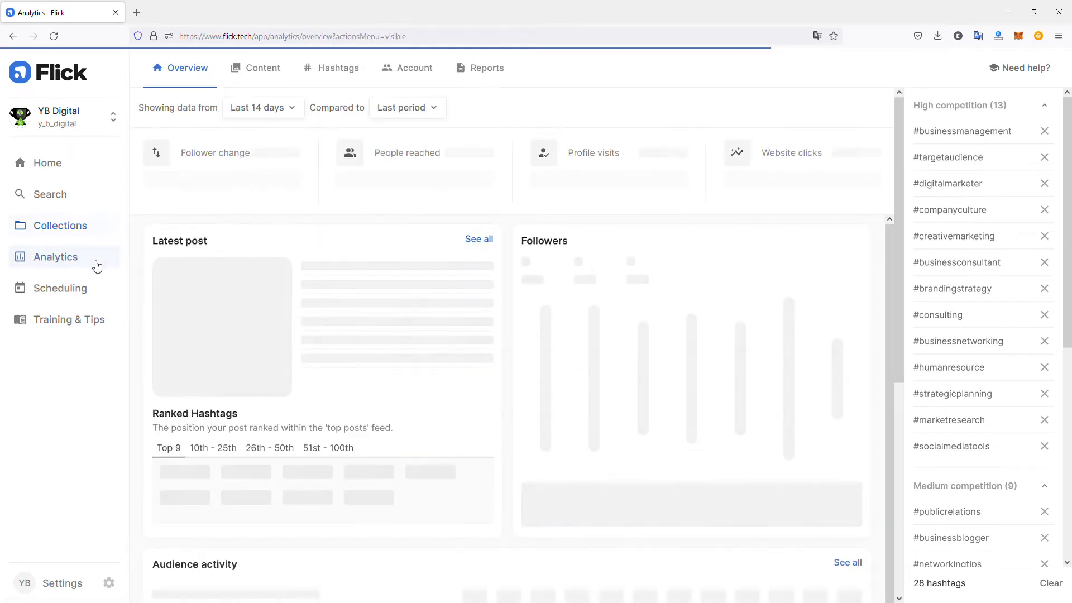
mouse_move(282, 207)
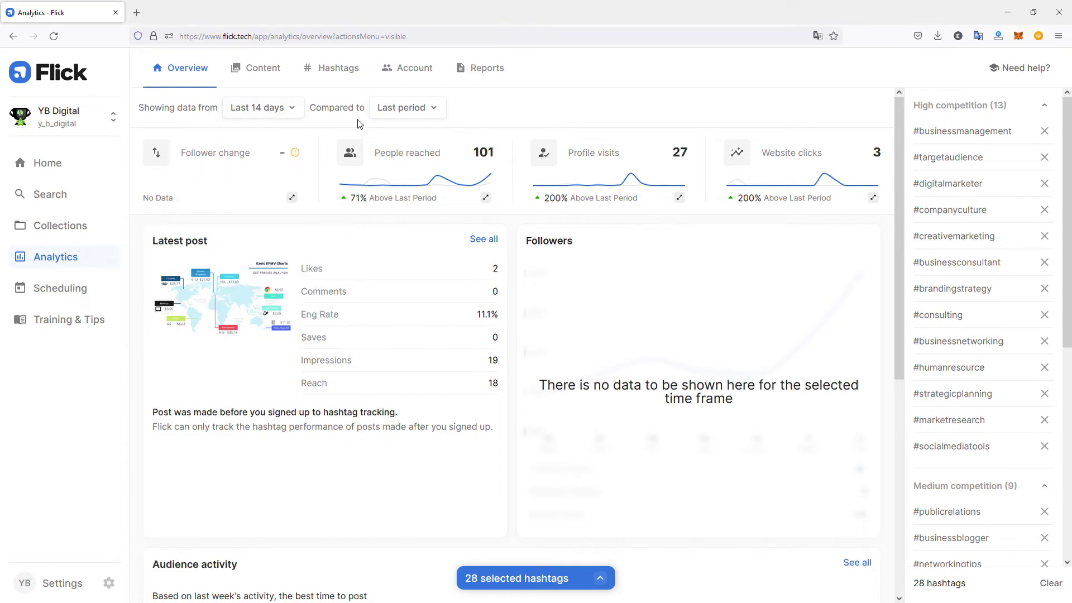
mouse_move(490, 184)
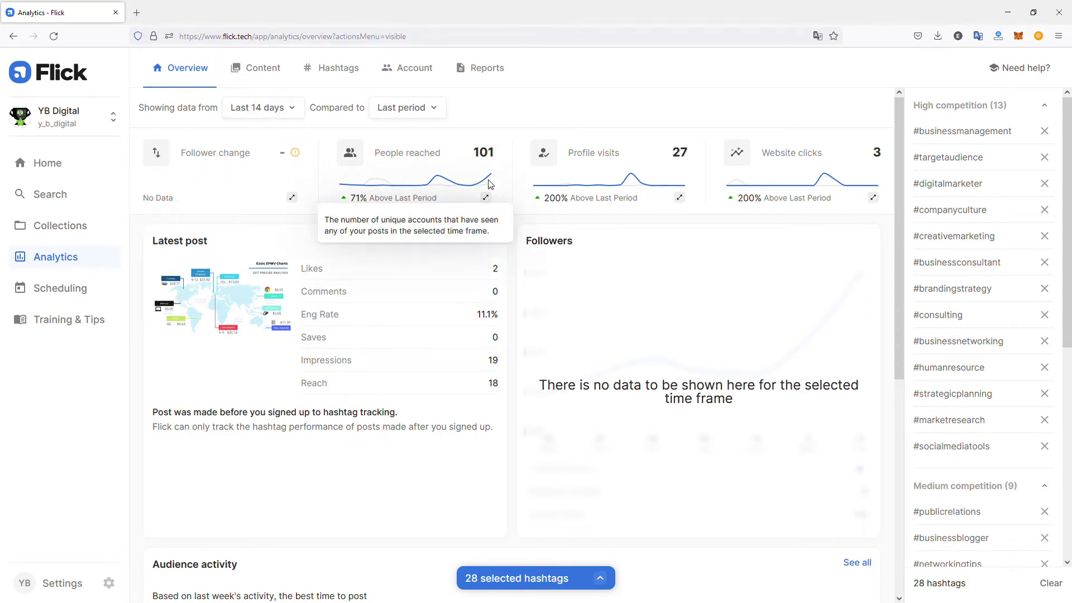
mouse_move(678, 181)
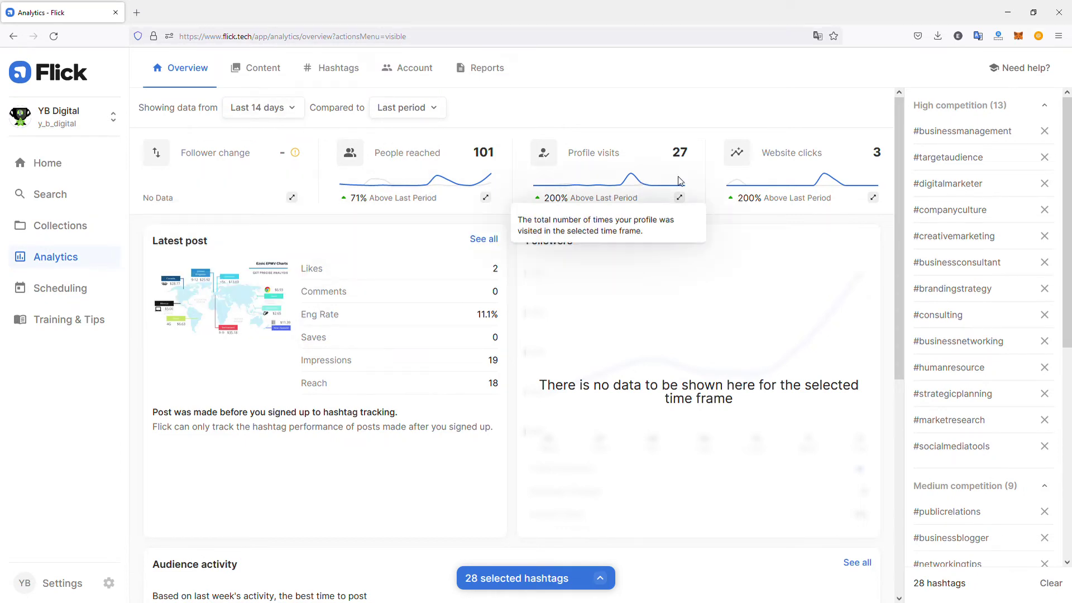
mouse_move(879, 166)
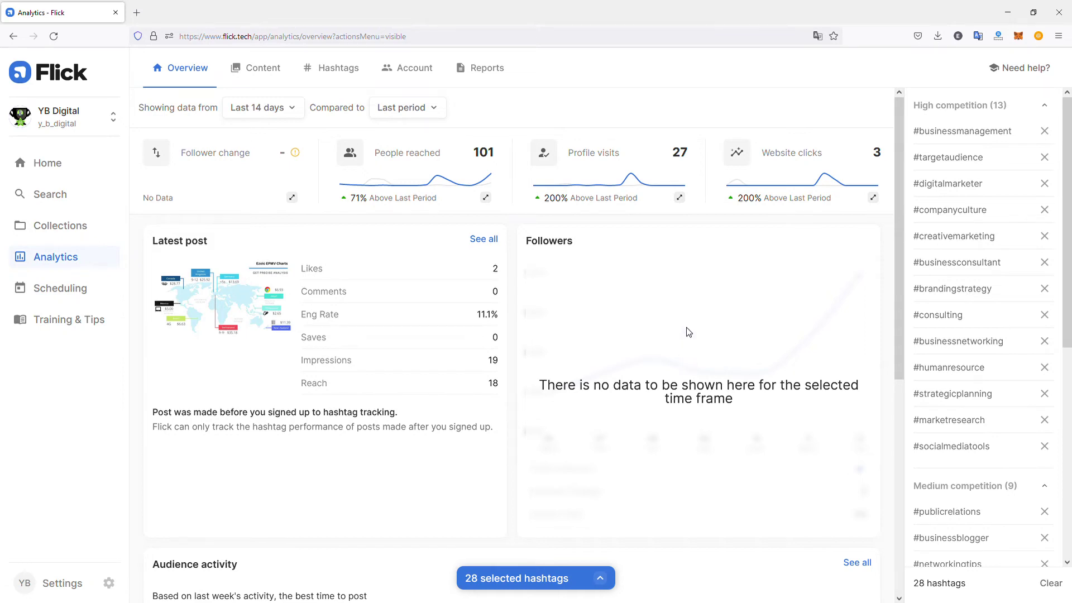
scroll(662, 271, down, 5)
scroll(663, 271, down, 2)
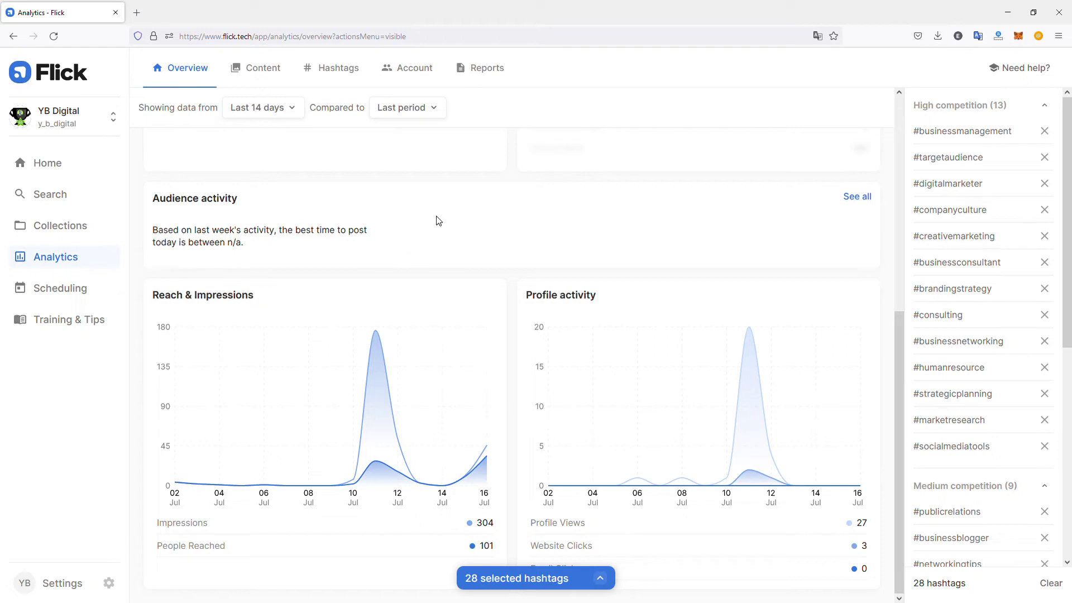
mouse_move(379, 342)
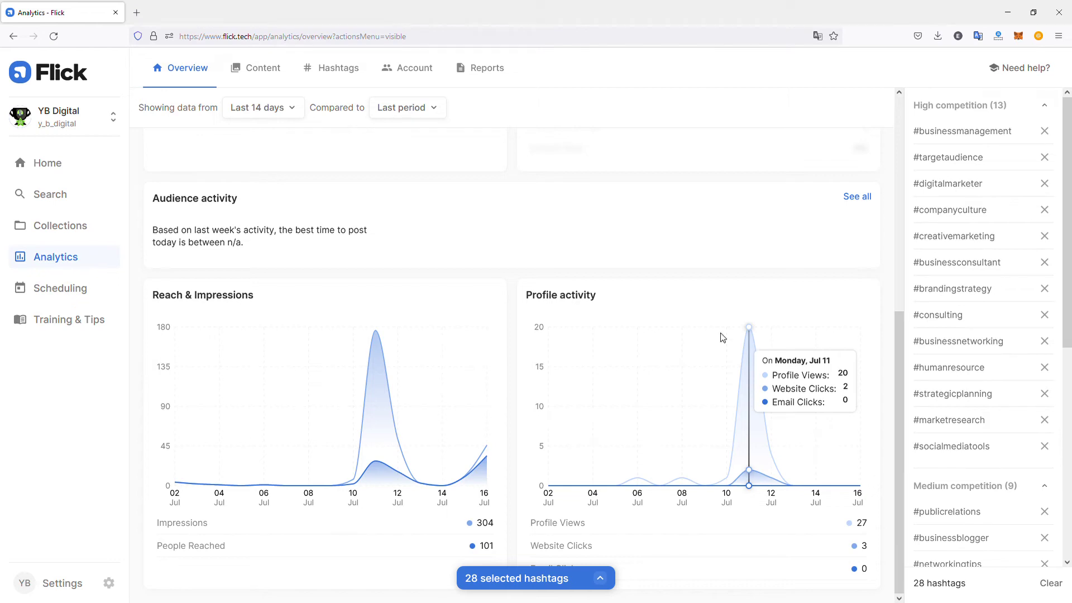
scroll(406, 282, up, 6)
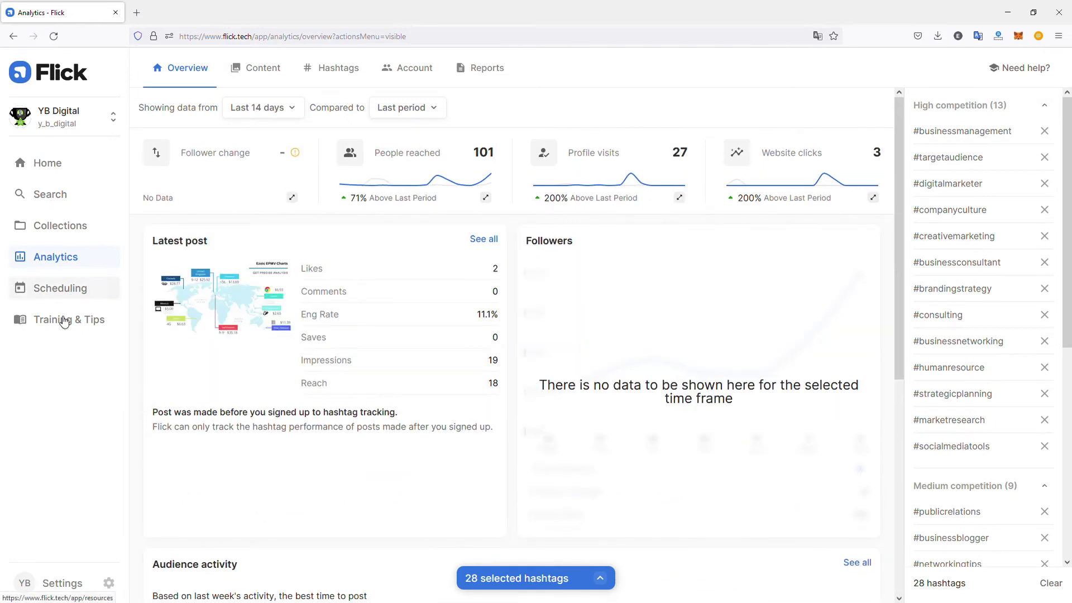
View the scheduling content calendar and check which social networks can be linked to it
click(65, 292)
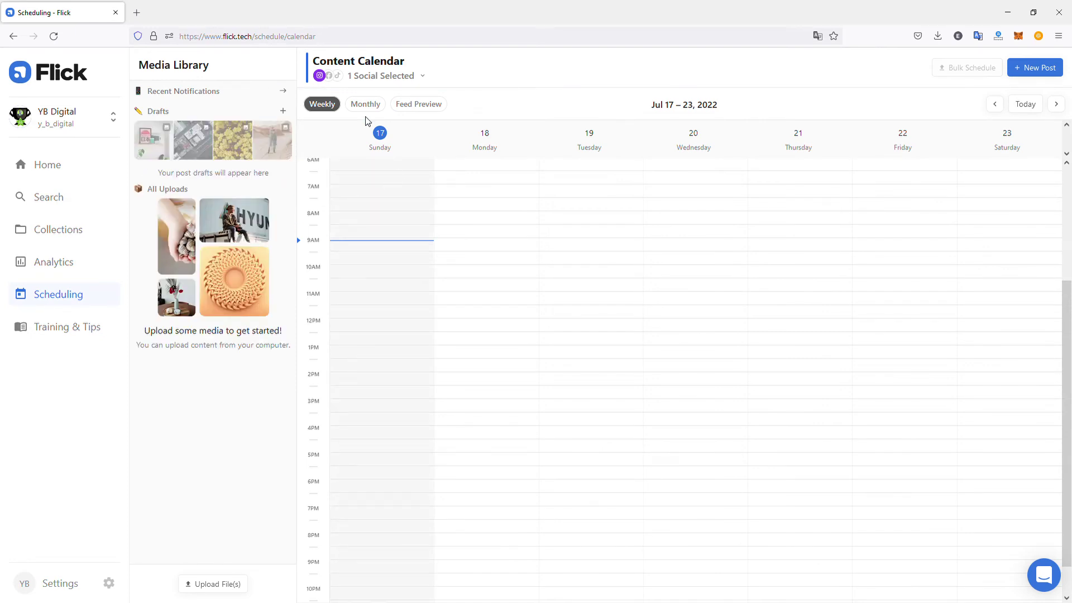
click(386, 77)
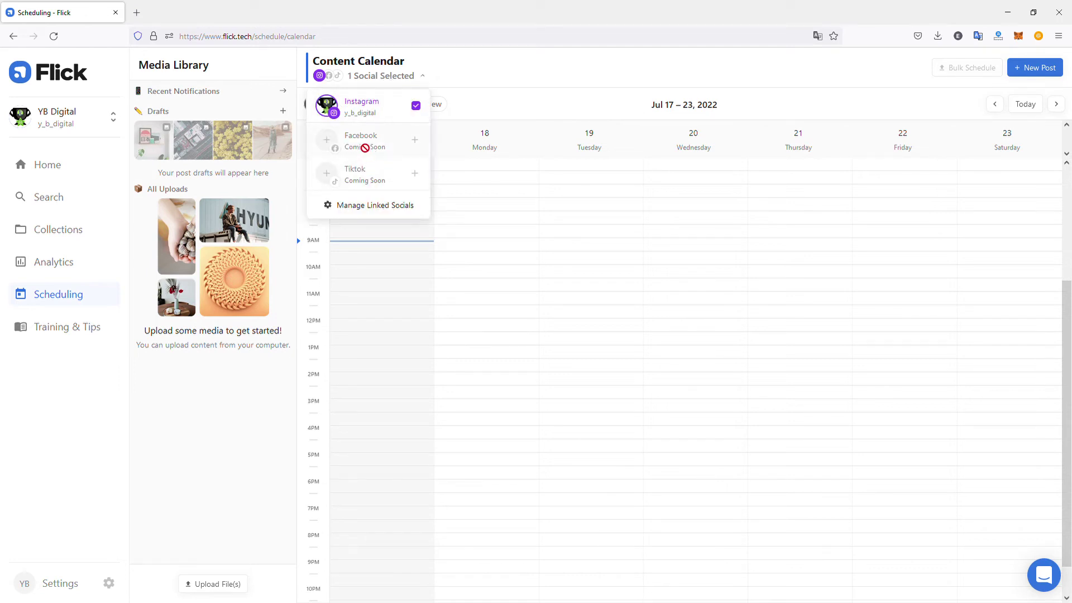
click(452, 69)
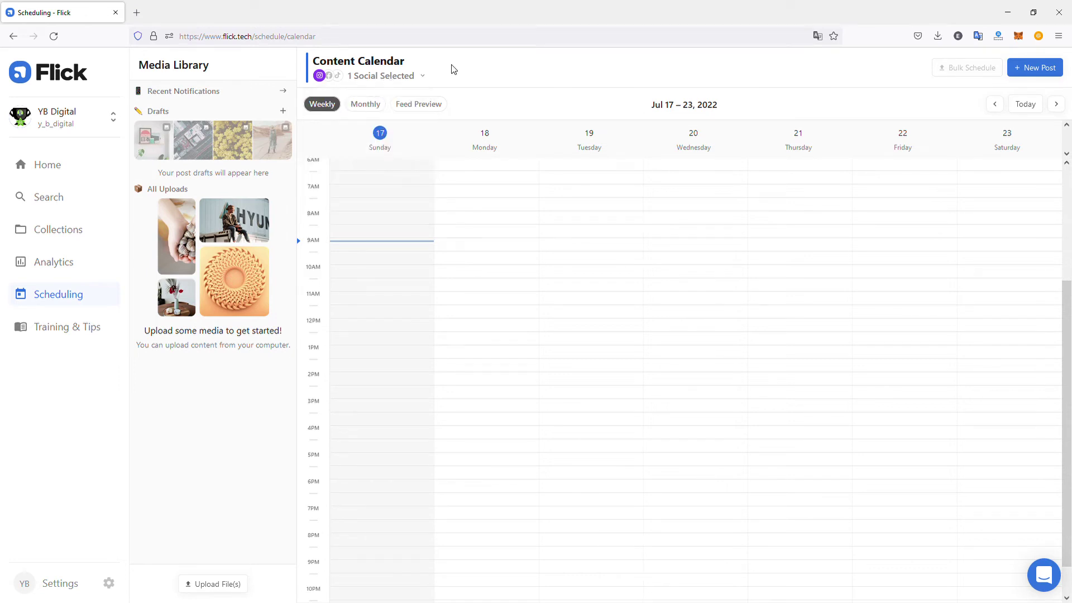
click(409, 79)
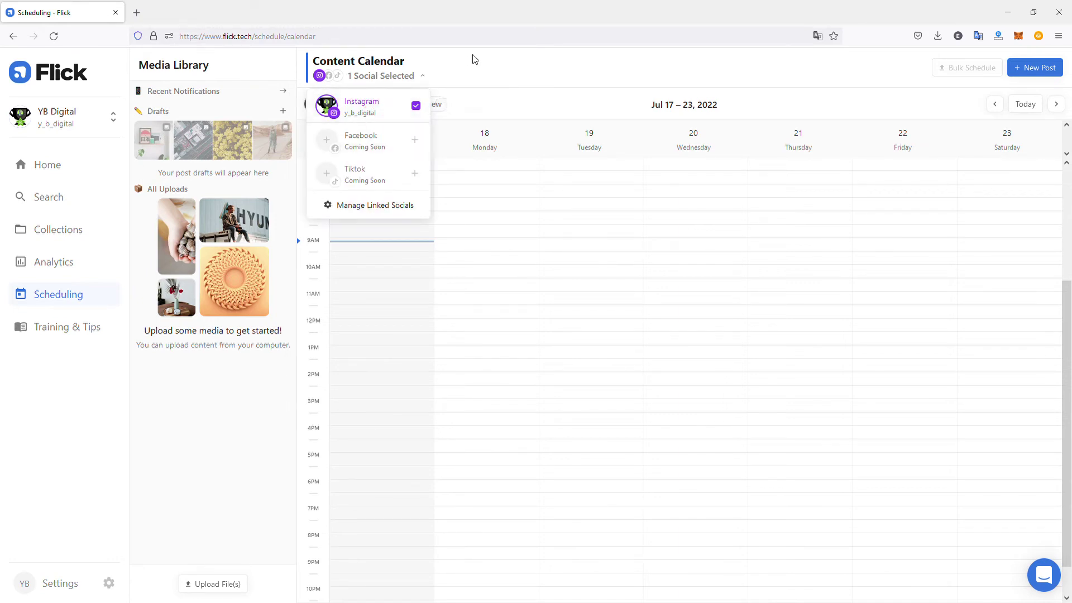
click(474, 72)
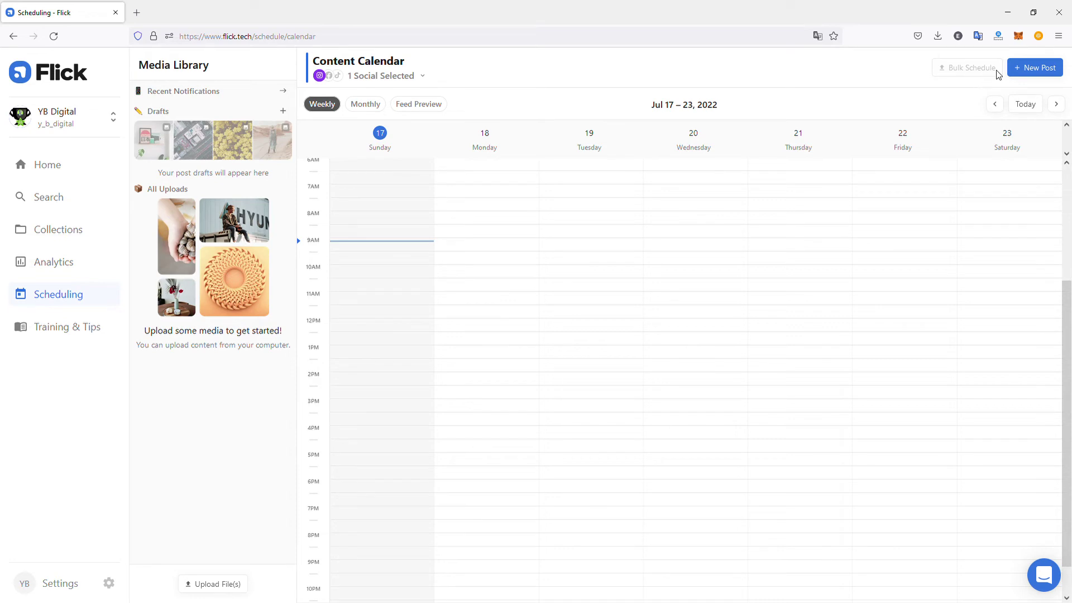
Start a new Instagram post and upload the image reading "The Biggest Publishing Event of the Summer"
click(1059, 81)
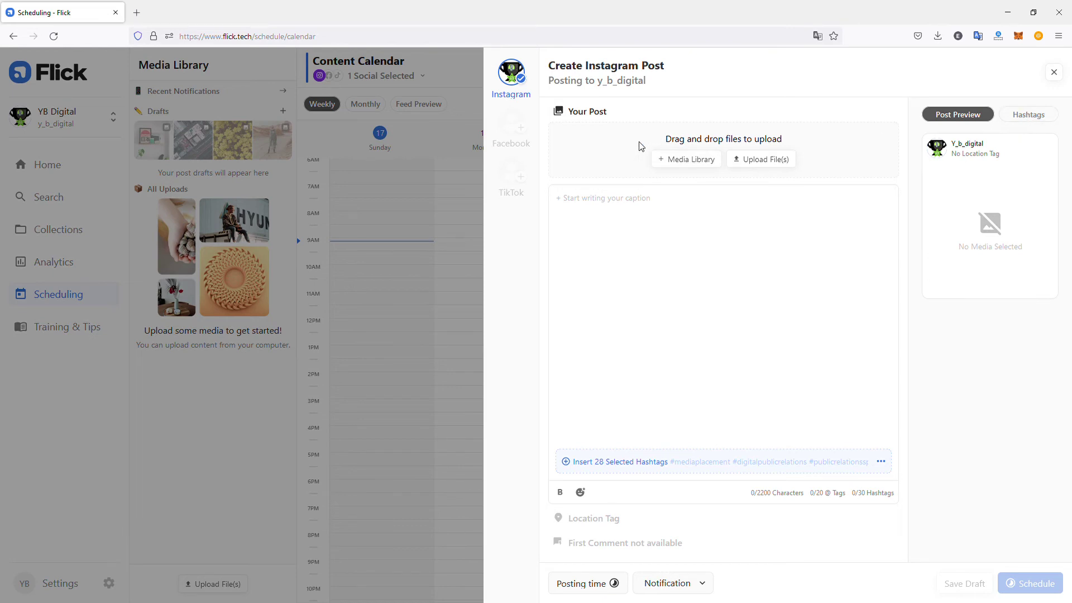
click(699, 166)
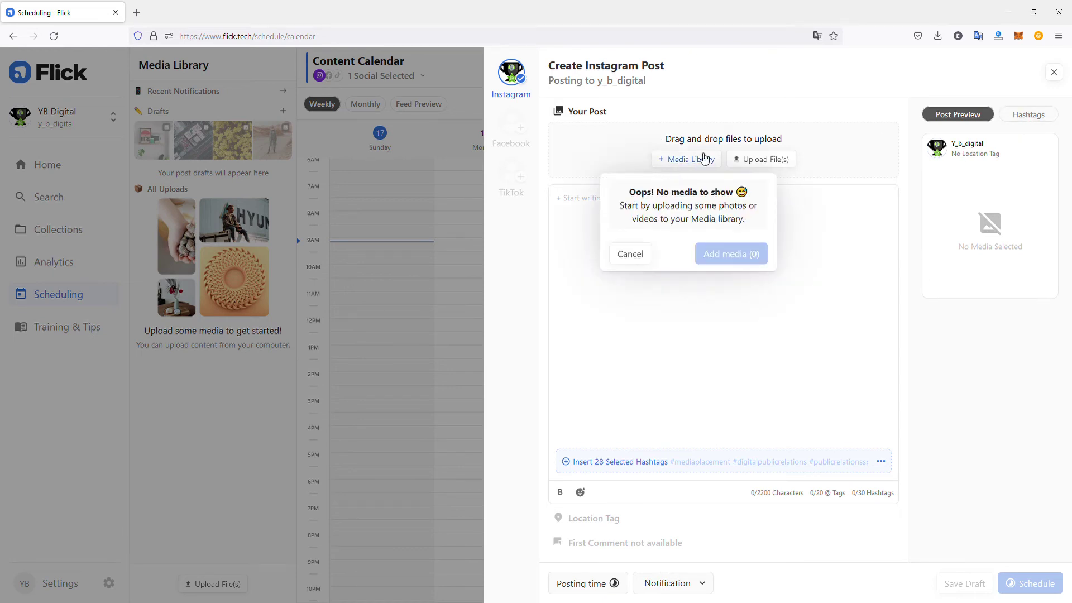
click(789, 162)
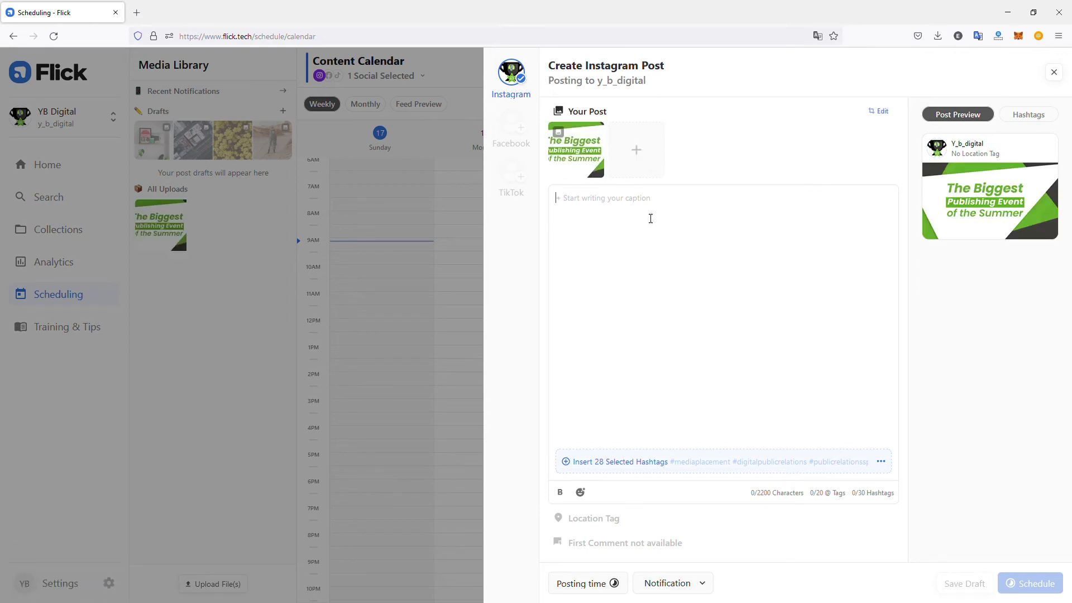
Write the post caption as the unspaced text "Thebiggestpublishingeventofthesummeriscoming!"
text(Thebigg)
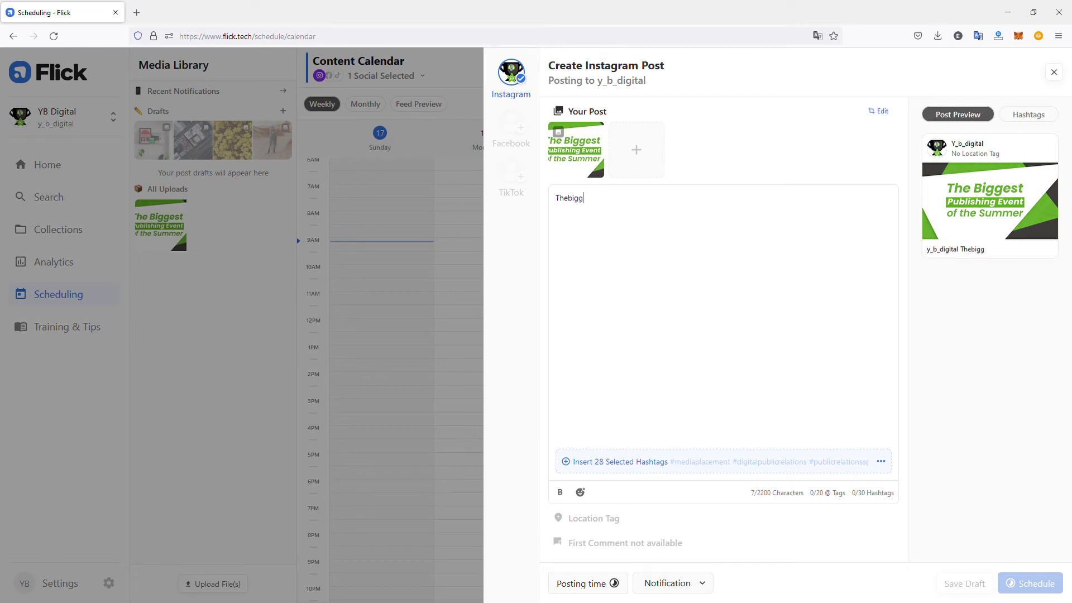
key(BackSpace)
key(BackSpace)
key(BackSpace)
key(BackSpace)
text(biggestpublishingeventof)
key(BackSpace)
text(the)
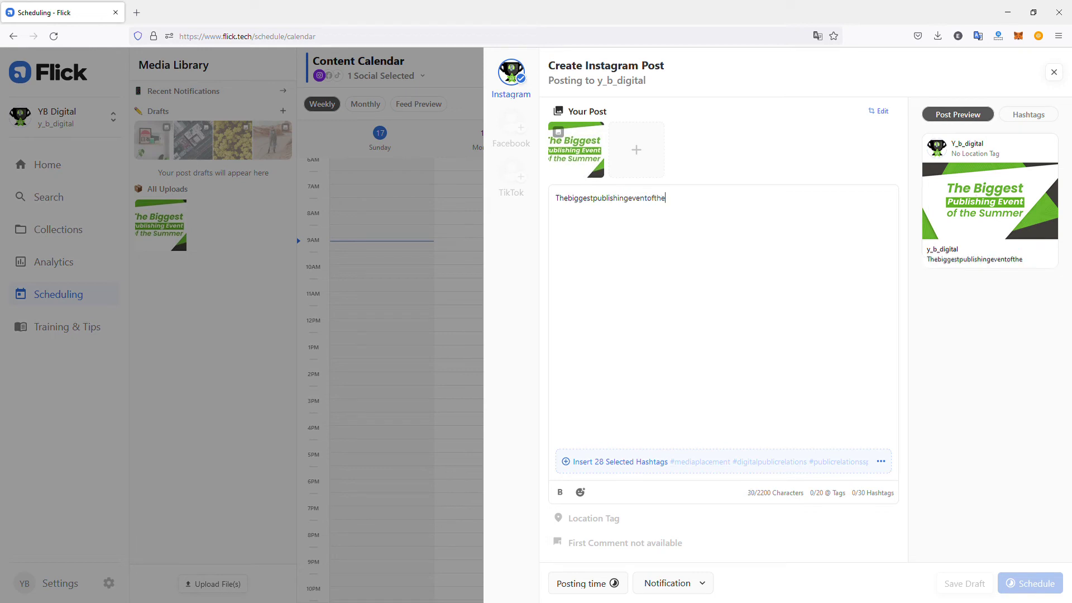
text(summeriscoming!)
Space the caption out to "The biggest publishing event of the summer is coming!" and append the 28 selected hashtags
click(578, 200)
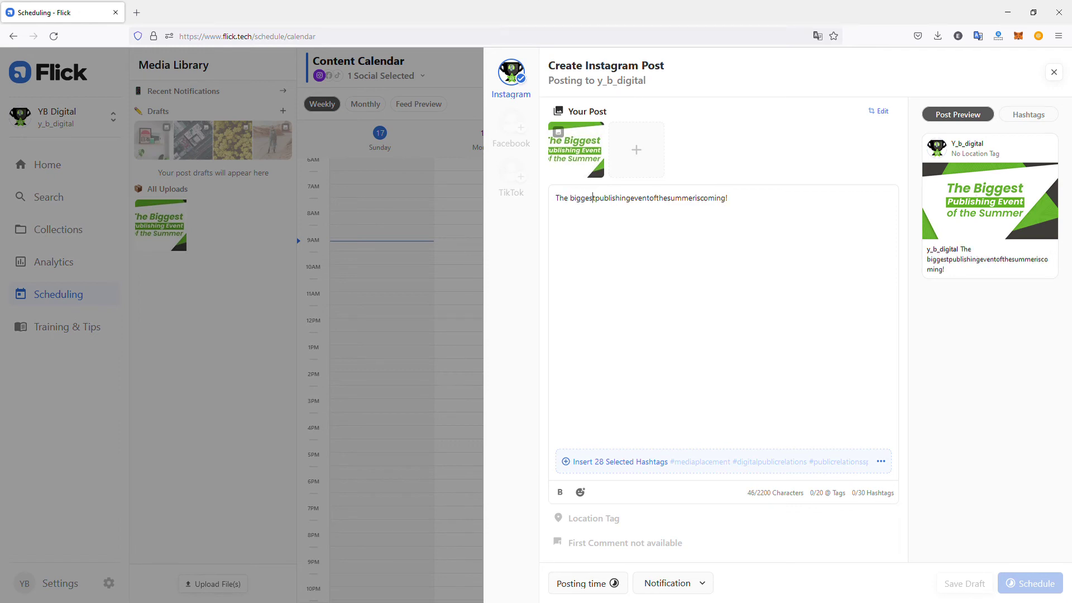
click(596, 198)
click(623, 198)
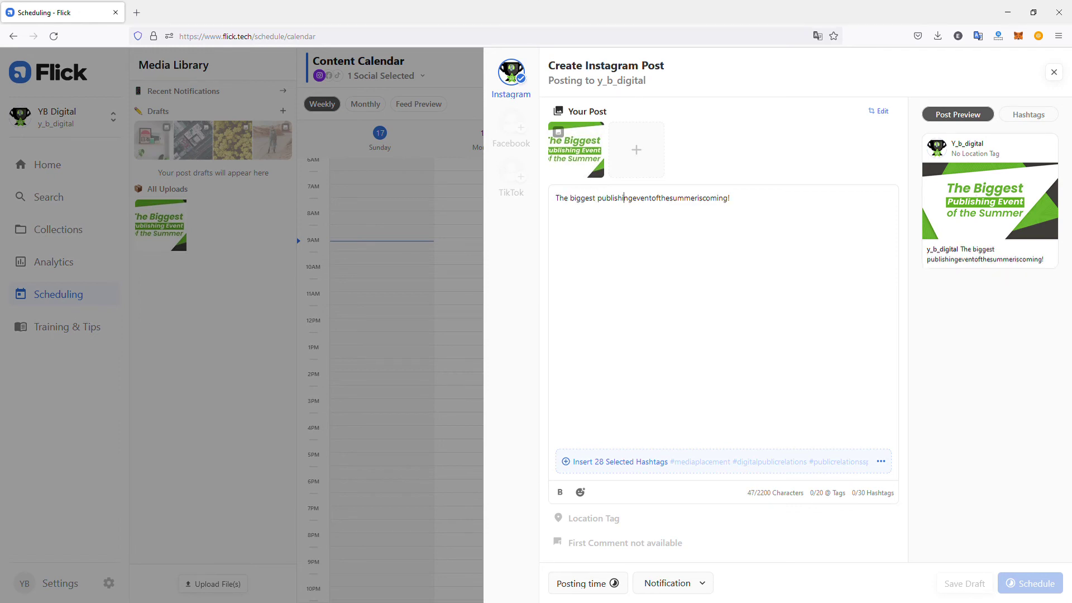
click(654, 198)
click(664, 198)
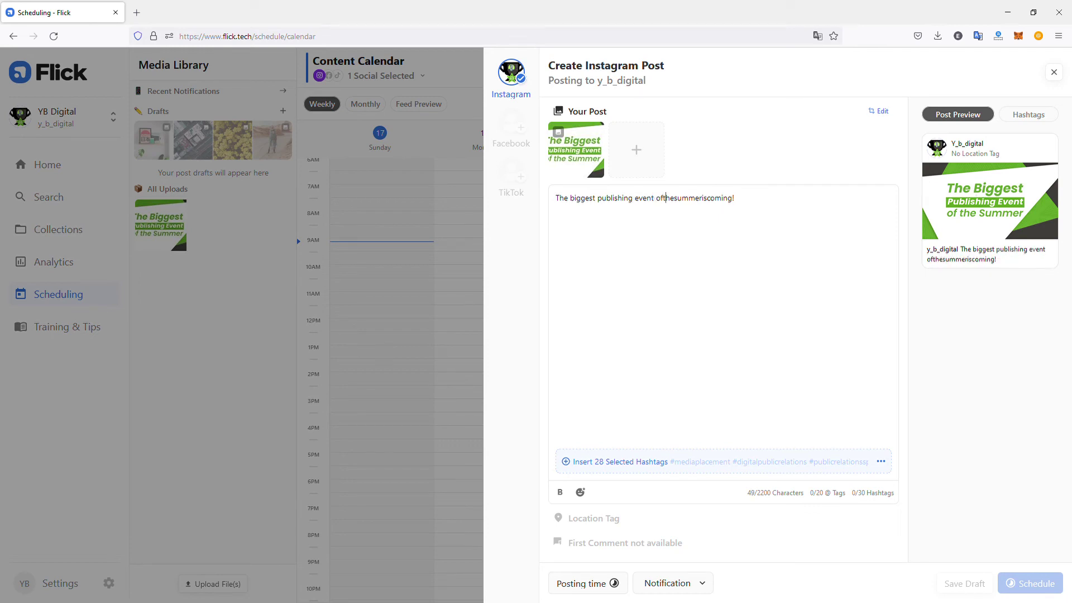
click(676, 198)
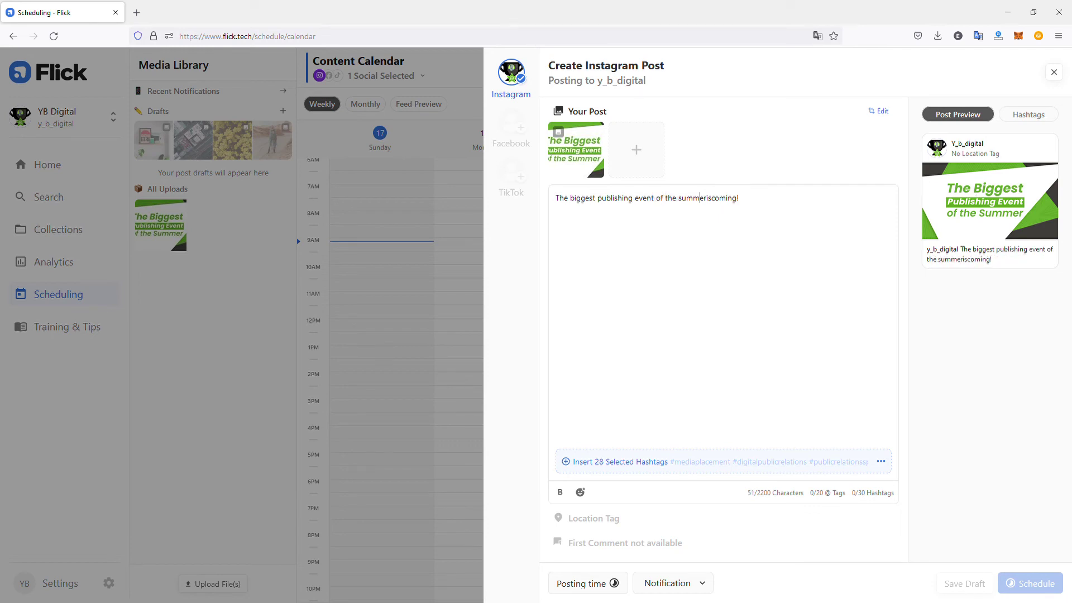
click(705, 199)
click(716, 198)
click(620, 462)
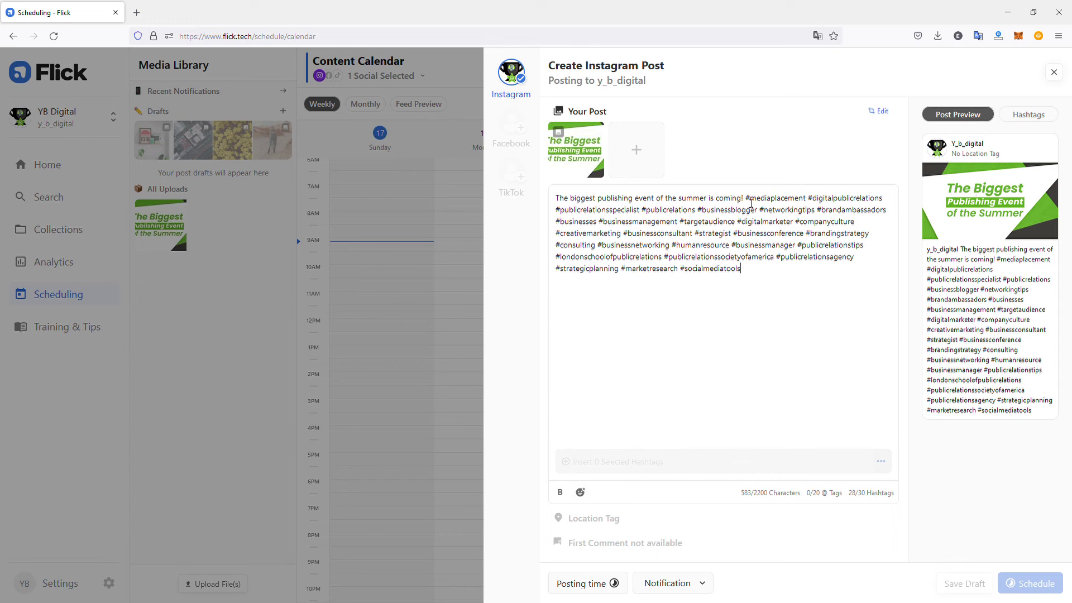
Make the words "publishing event" bold in the post caption
click(561, 492)
drag(654, 210, 736, 200)
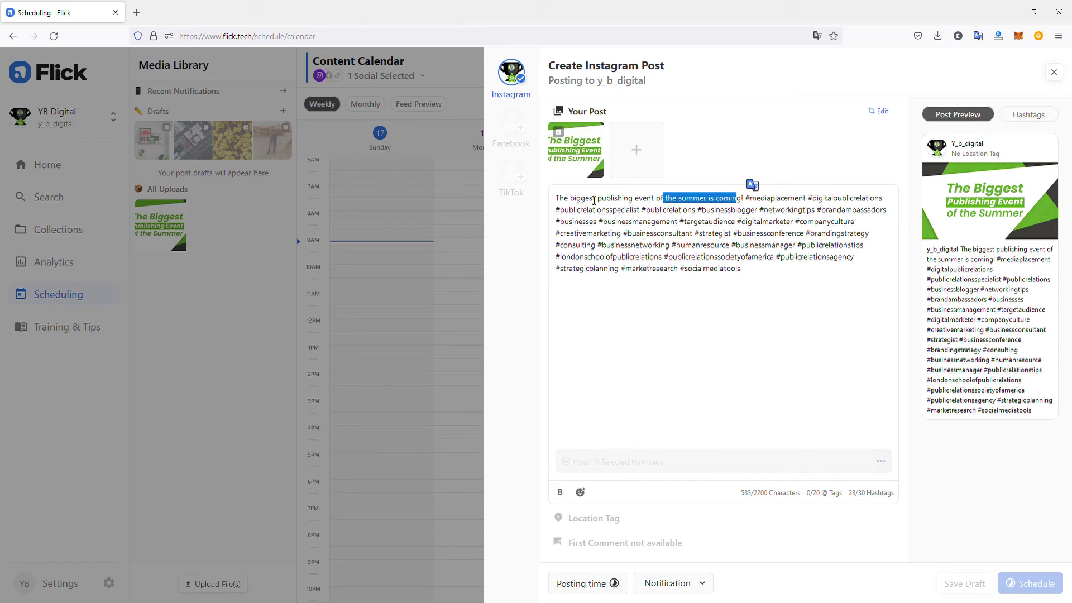
drag(596, 199, 654, 199)
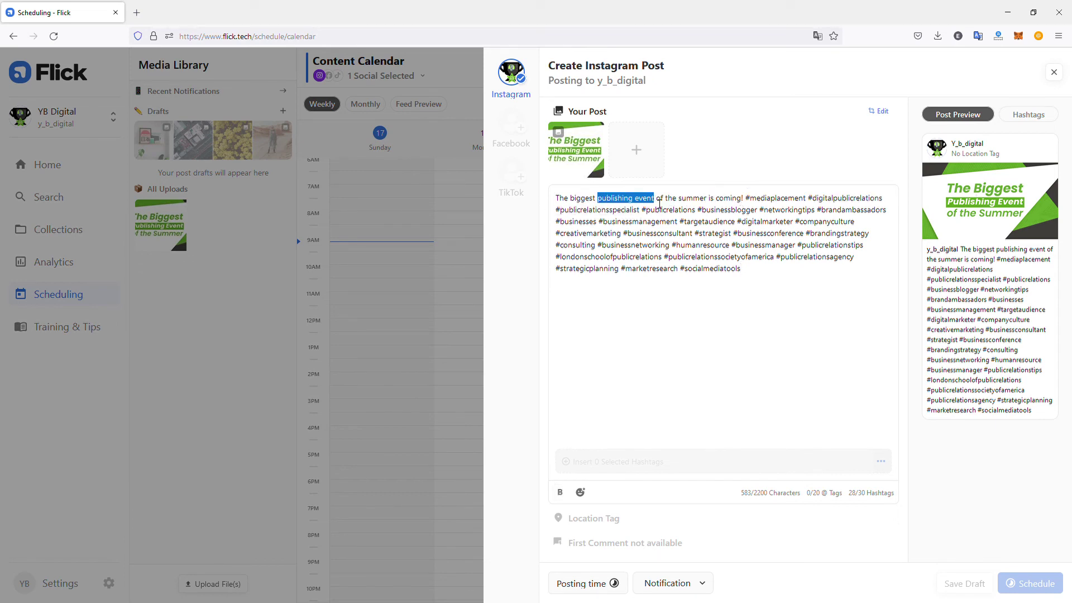
click(567, 493)
click(684, 239)
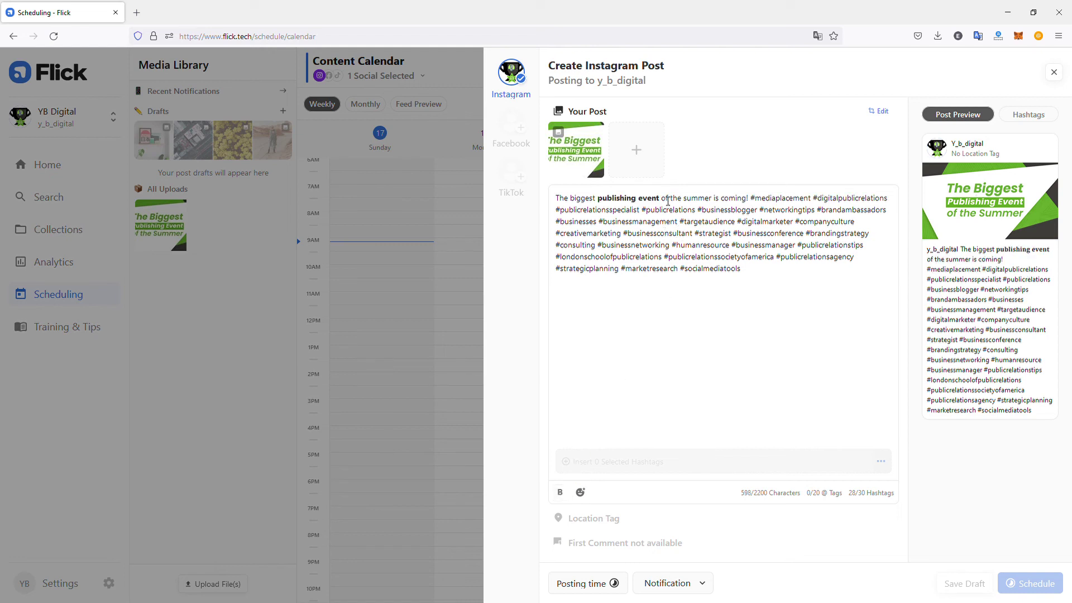
Insert a flexed biceps emoji after the word "coming" in the caption, before the exclamation mark
click(583, 493)
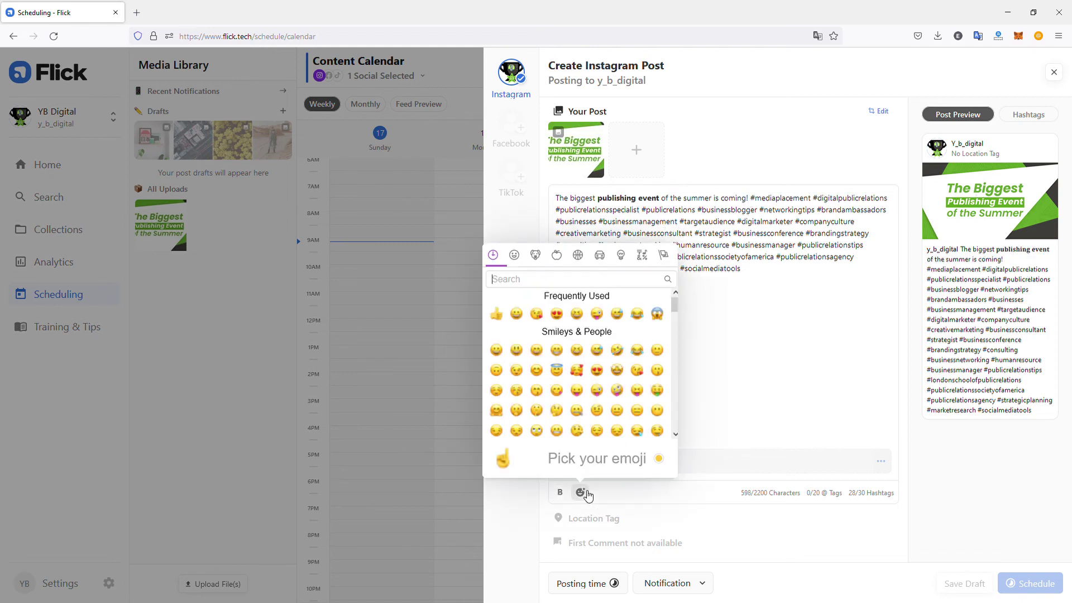
scroll(586, 343, down, 3)
click(586, 343)
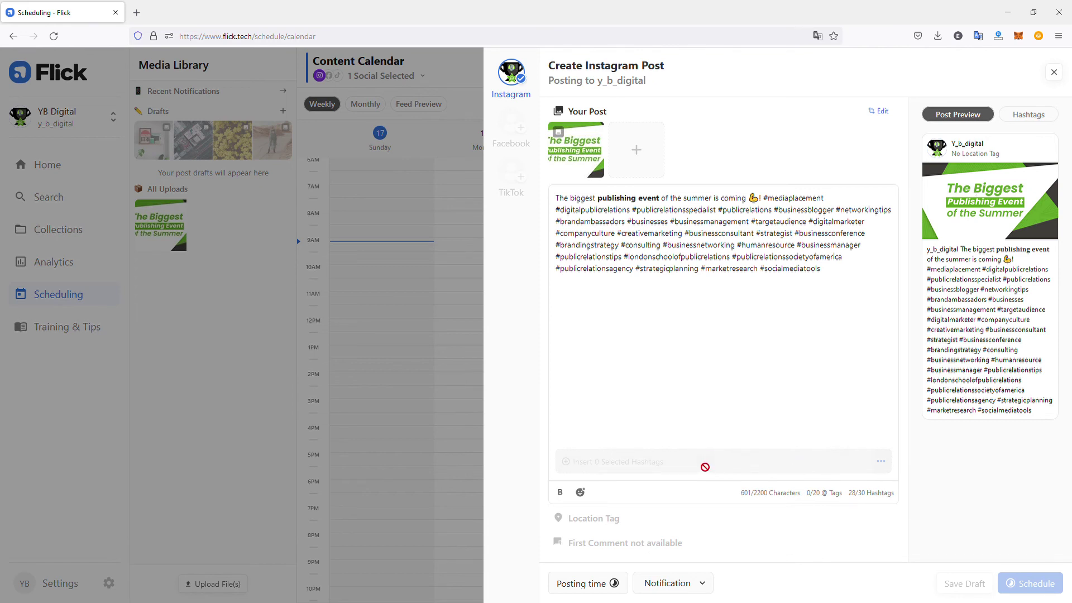
Set the post's posting time to July 19, 2022 at 09:00
click(612, 585)
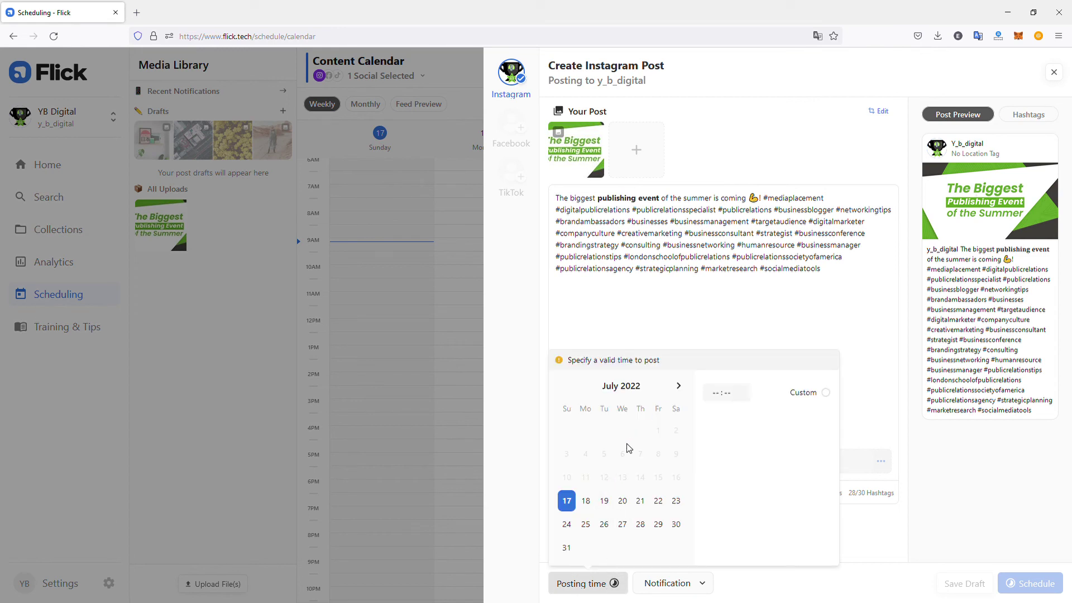
click(604, 501)
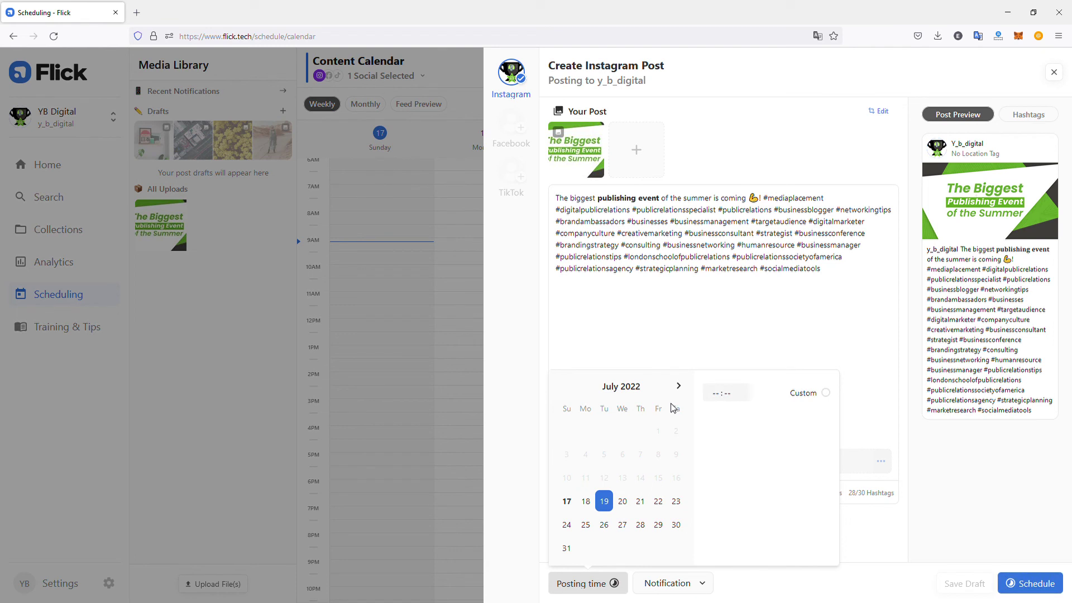
click(722, 393)
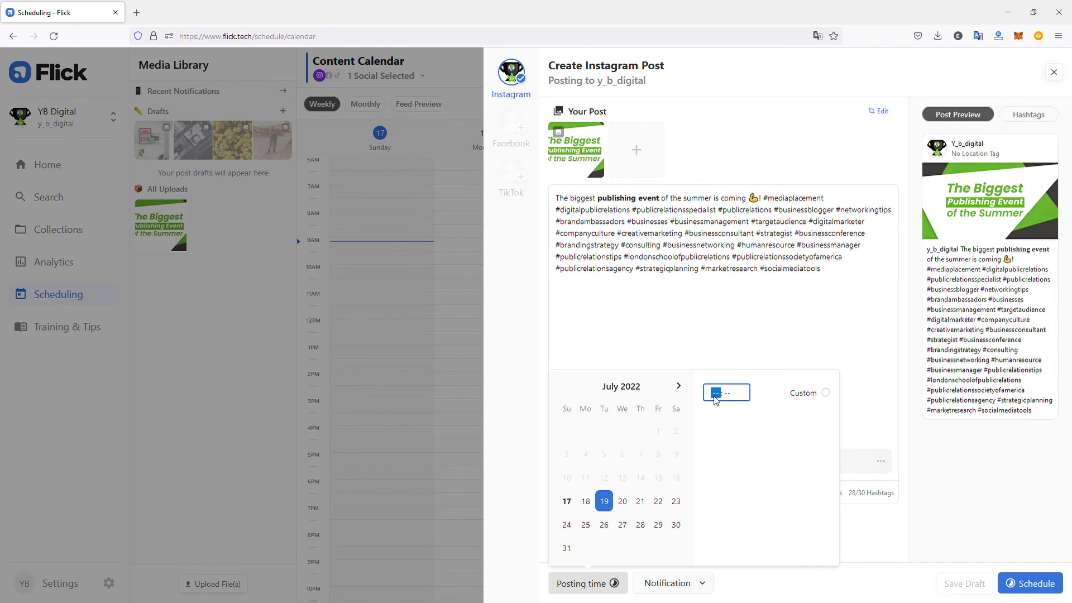
text(09 : 00)
click(804, 347)
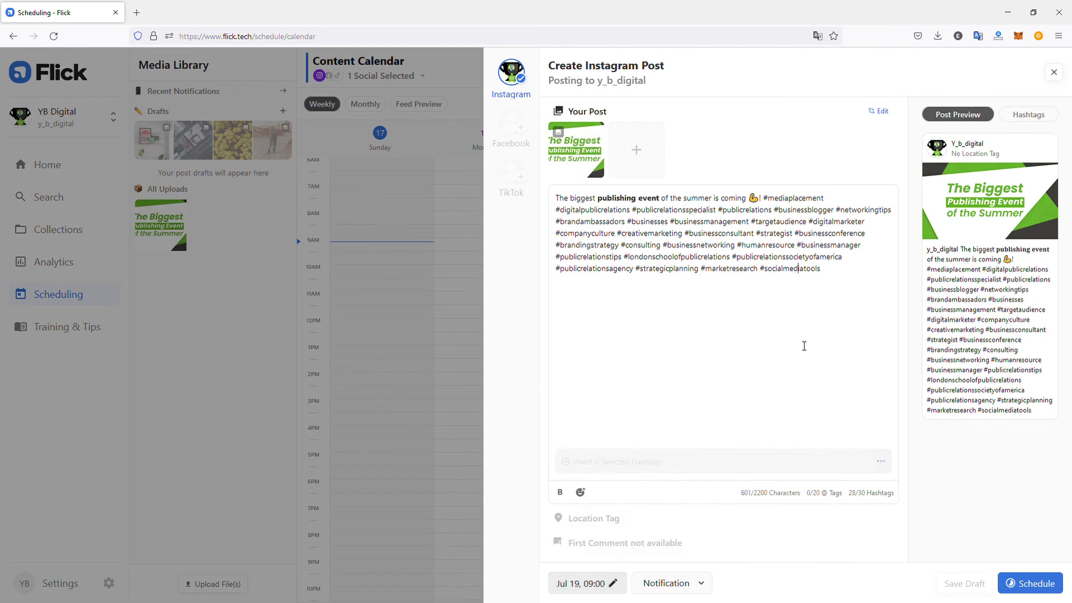
Check the publishing method options, keep Notification, and schedule the Instagram post
click(702, 585)
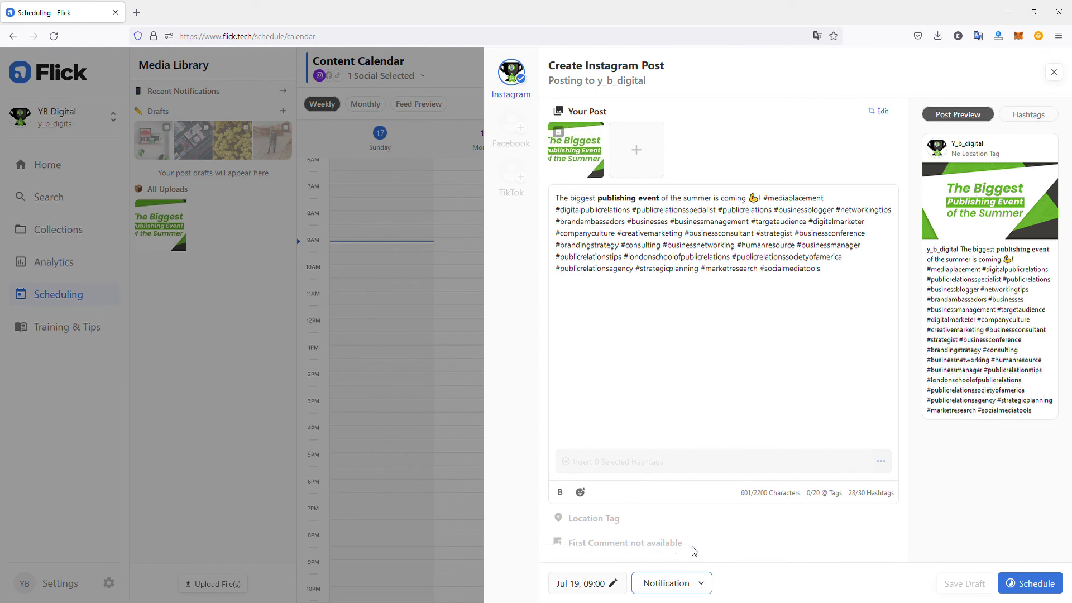
click(729, 341)
click(1026, 588)
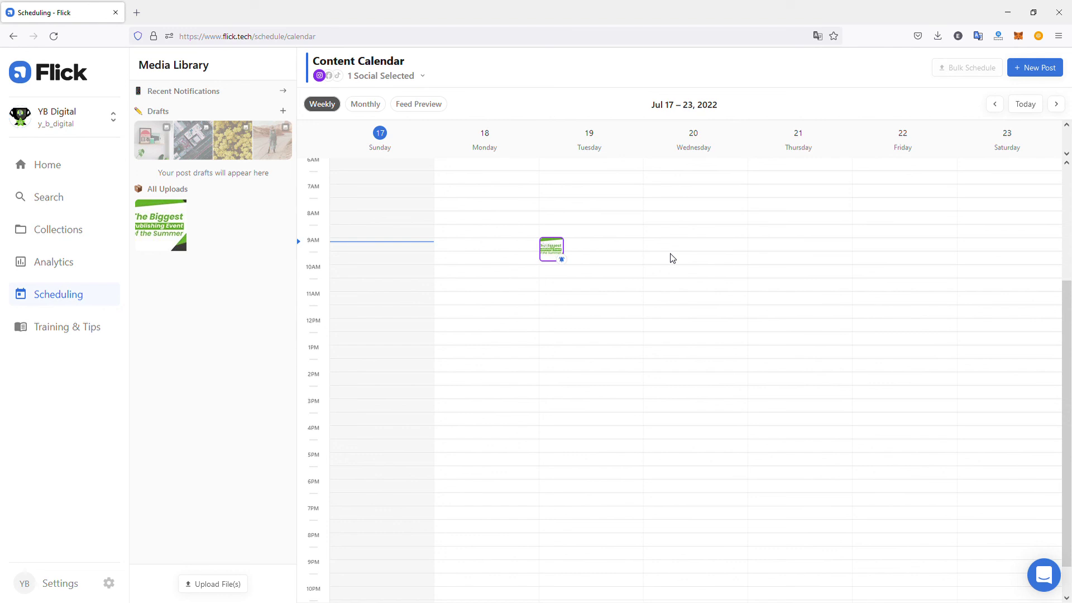
View the training and tips resources and look over the smart guides and popular videos
click(72, 333)
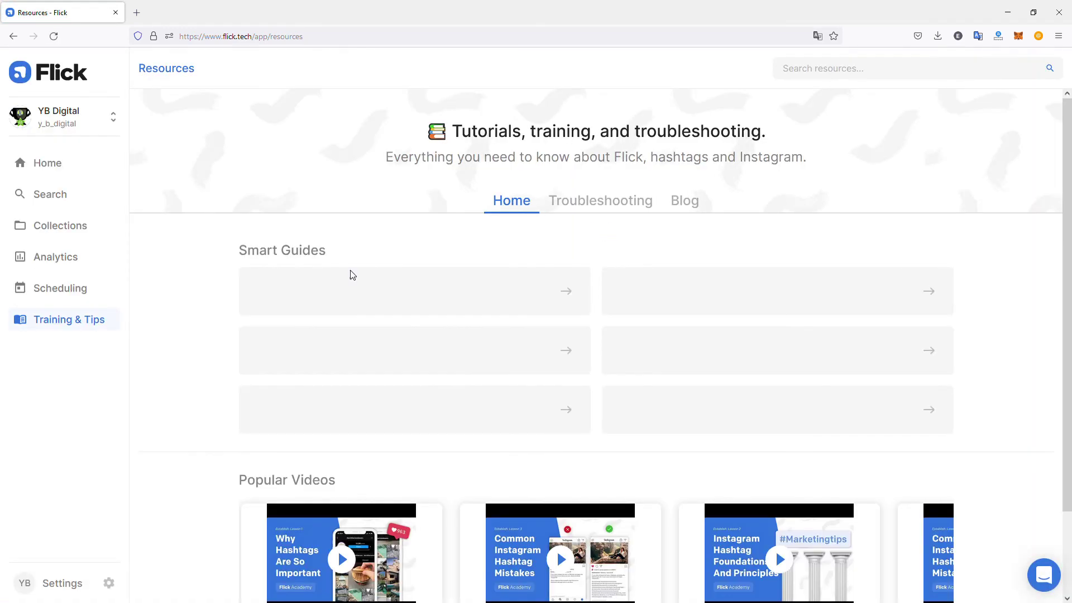
scroll(279, 307, down, 3)
scroll(257, 310, up, 3)
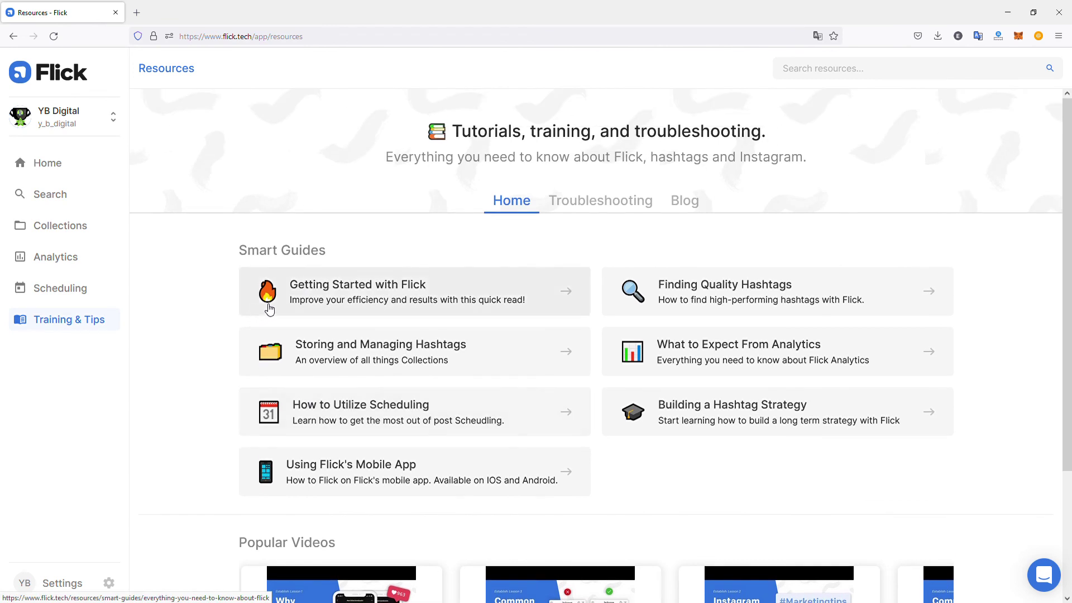